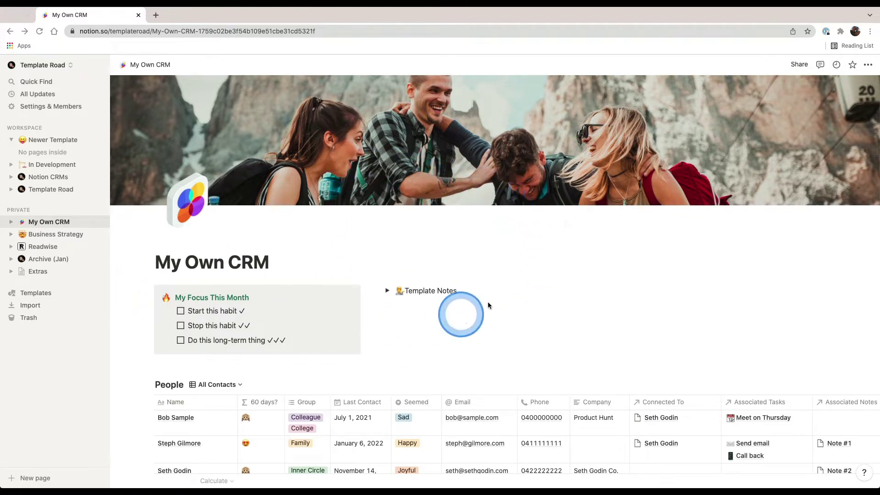
Drag My Own CRM from Private to the top of the Workspace section, above Newer Template.
scroll(582, 314, "down", 1)
scroll(583, 313, "up", 1)
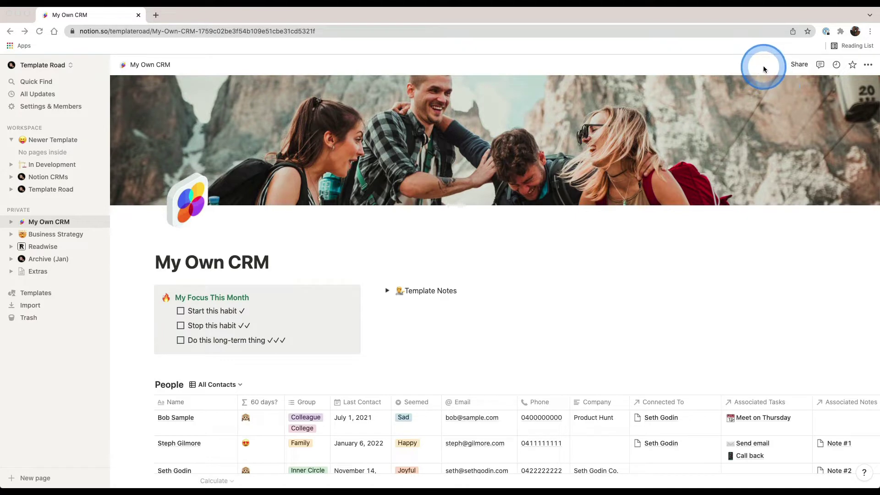
left_click(35, 223)
left_click_drag(33, 224, 43, 139)
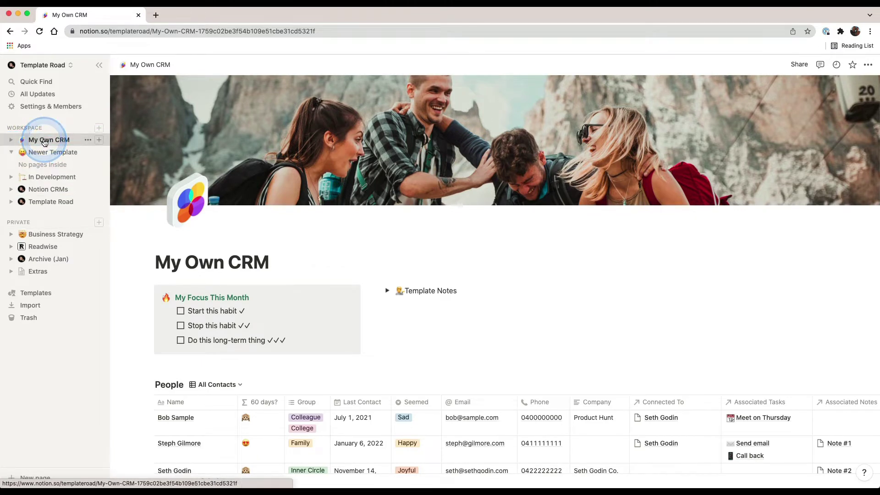
left_click(451, 320)
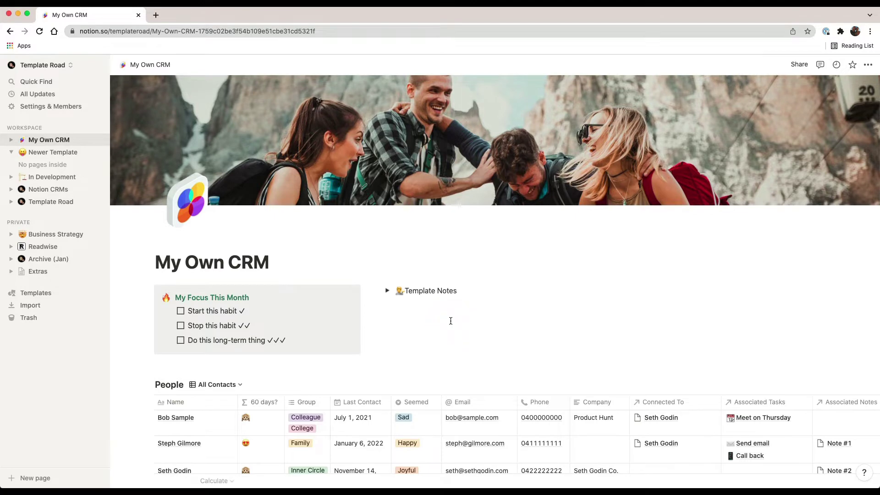
left_click_drag(451, 321, 486, 320)
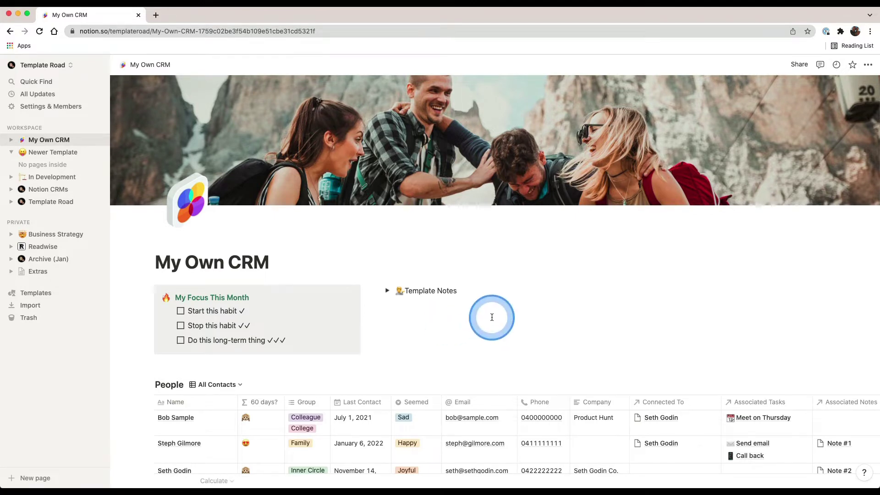
Set an Unsplash Melbourne skyline photo from a 'me' search as the page cover.
left_click(780, 196)
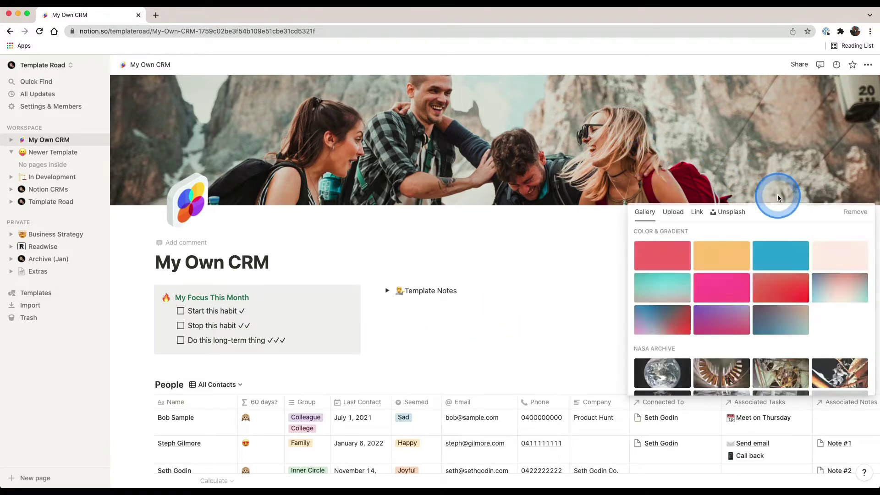
left_click(731, 212)
left_click_drag(691, 231, 682, 236)
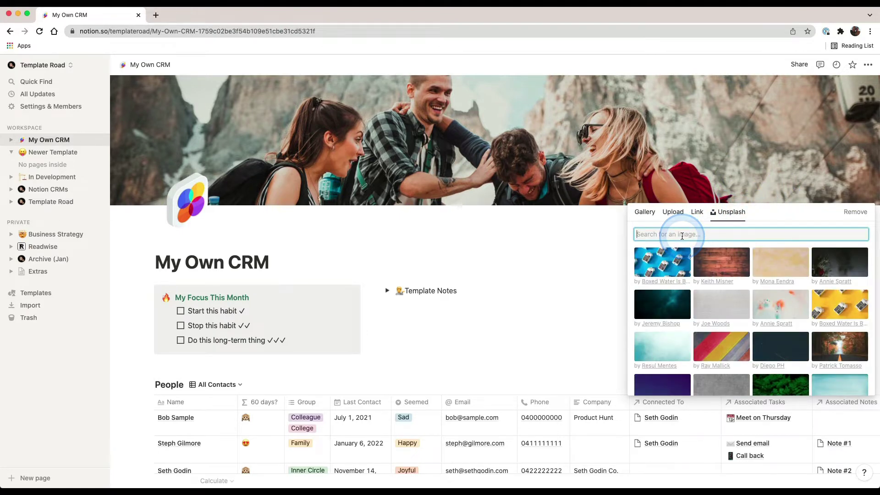
type("melbourne")
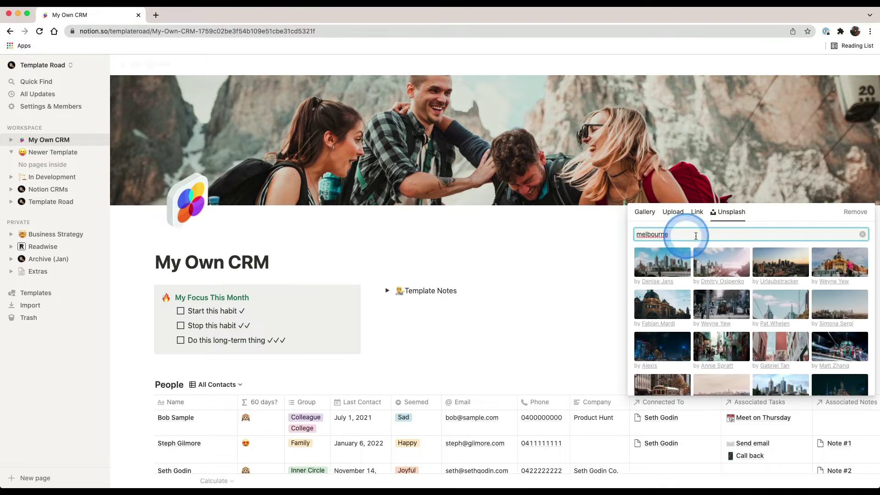
left_click(790, 274)
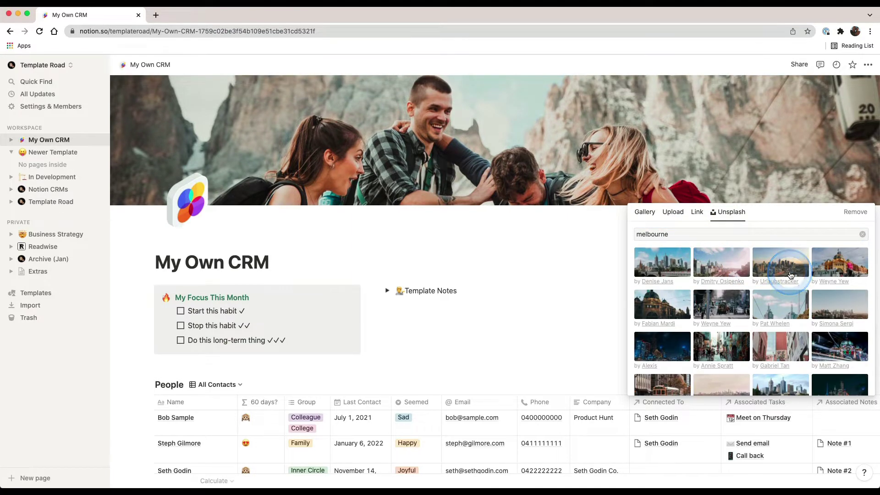
left_click(557, 257)
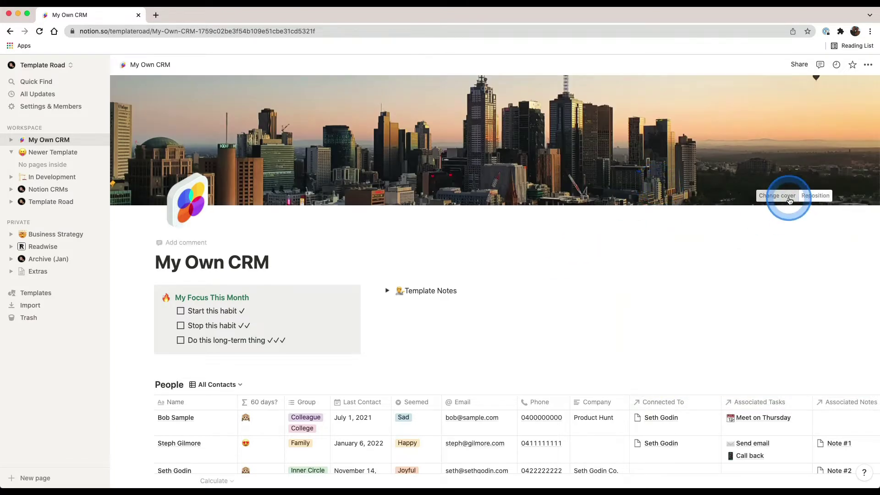
Replace the cover with an Unsplash photo of tall trees from a 'tree' search.
left_click(788, 204)
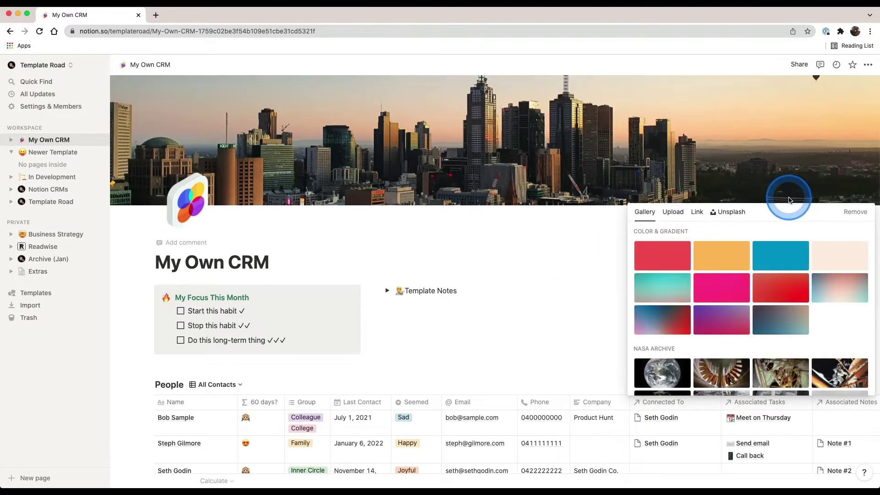
left_click(731, 212)
left_click(679, 232)
type("trees")
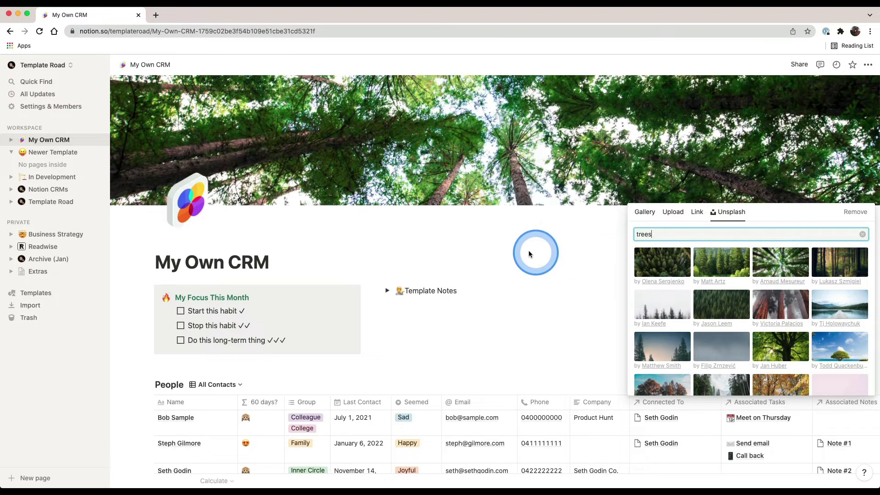
left_click(509, 250)
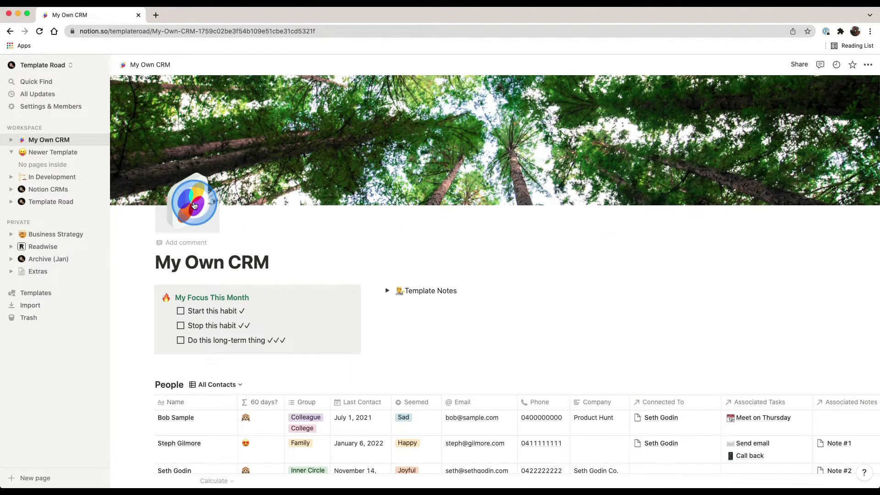
left_click(188, 201)
left_click(116, 246)
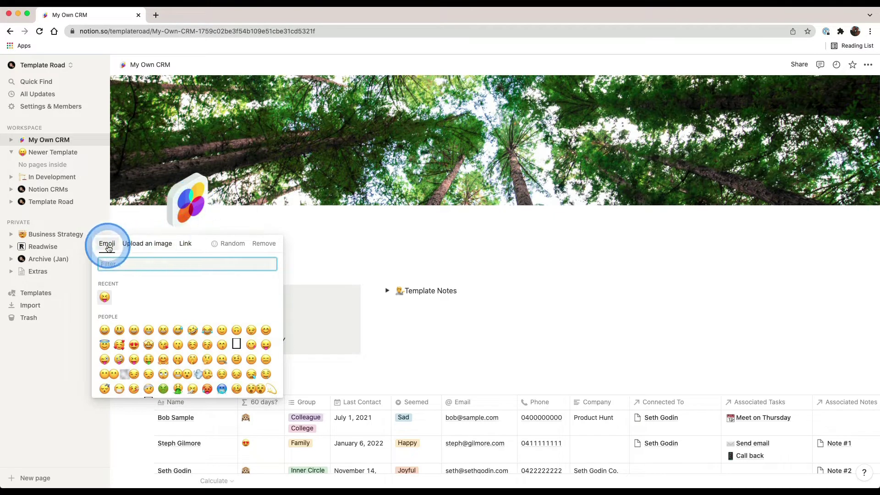
left_click(106, 302)
left_click(152, 248)
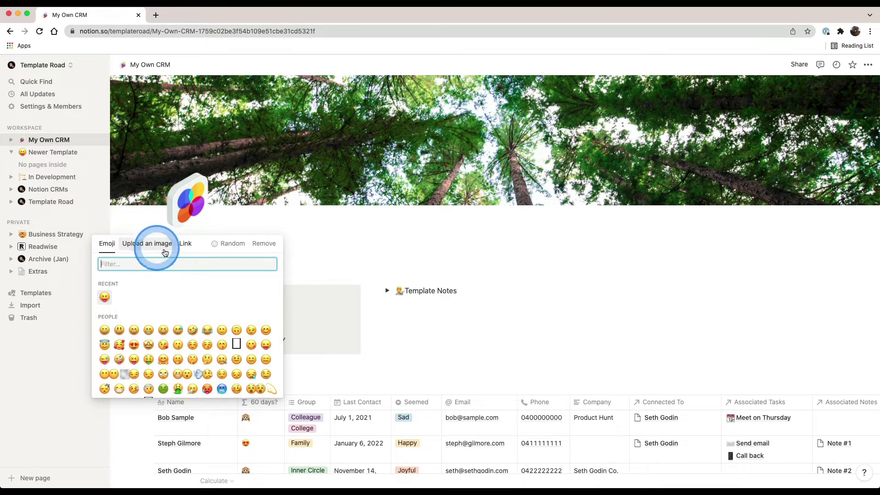
left_click(191, 248)
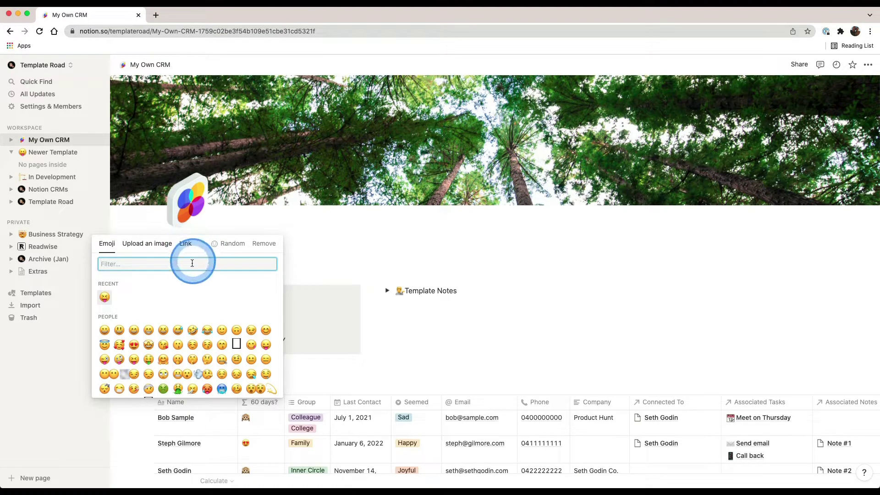
left_click(354, 231)
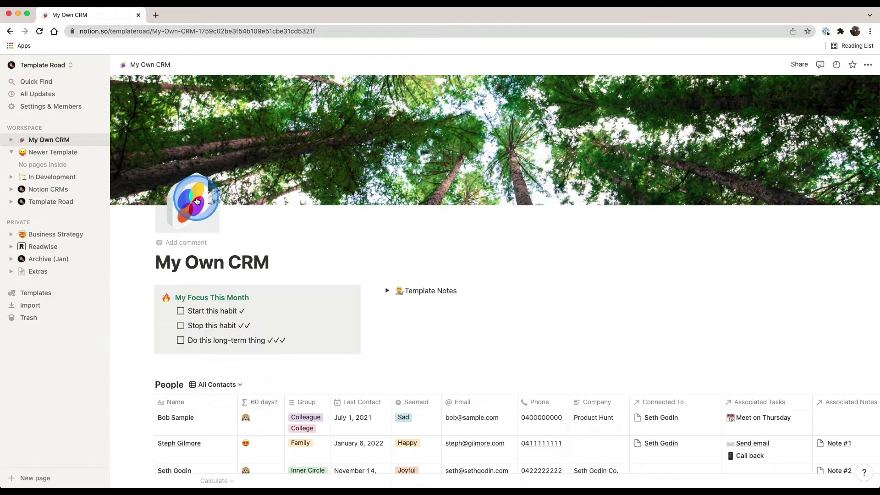
left_click(191, 261)
Replace the 'My Own' part of the title with the user's first name plus 'Great'.
left_click(159, 262)
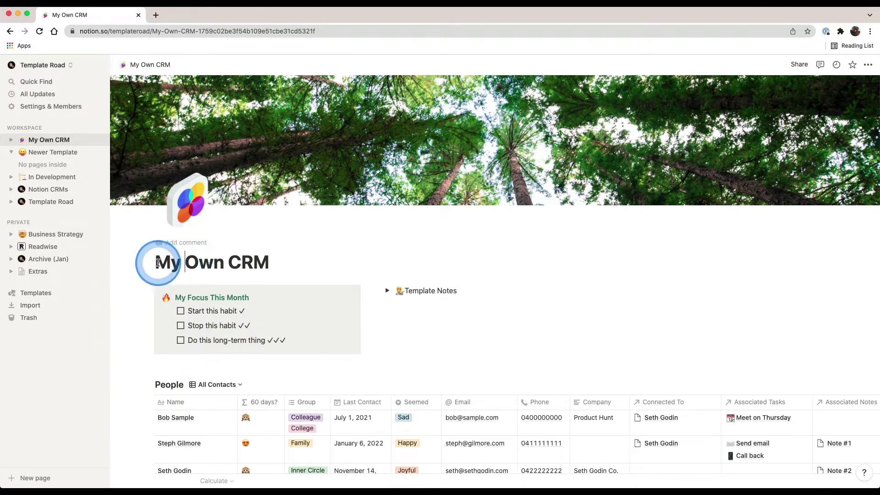
left_click_drag(156, 263, 259, 262)
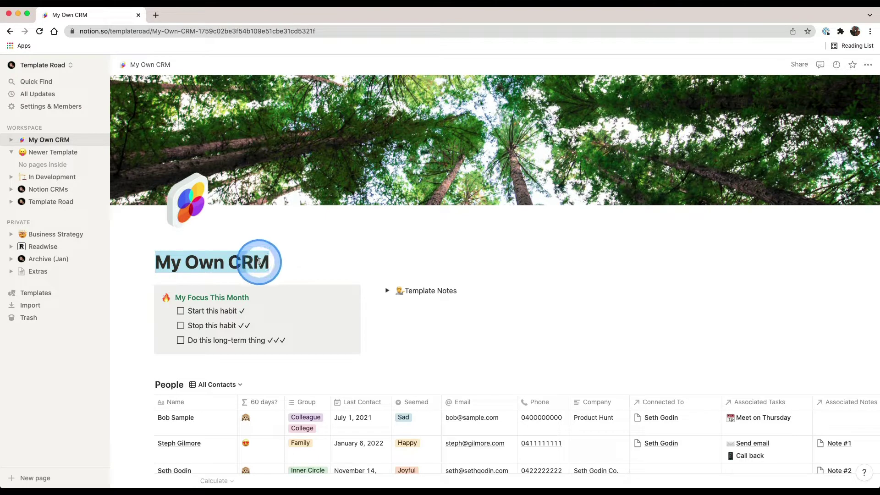
type("Ric")
type("h's ")
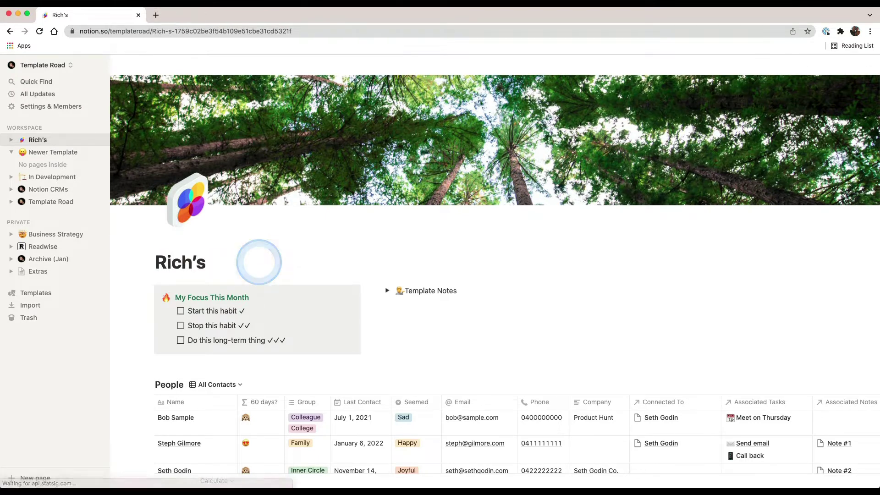
type("Great CRM")
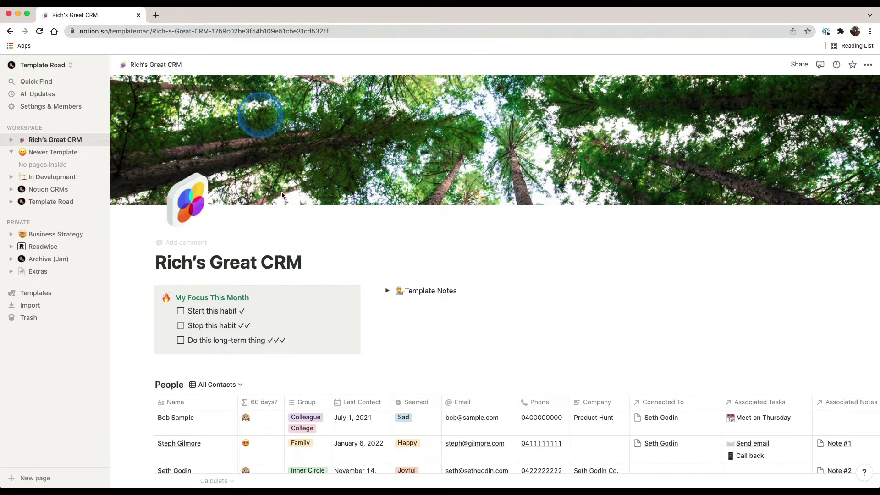
left_click(322, 264)
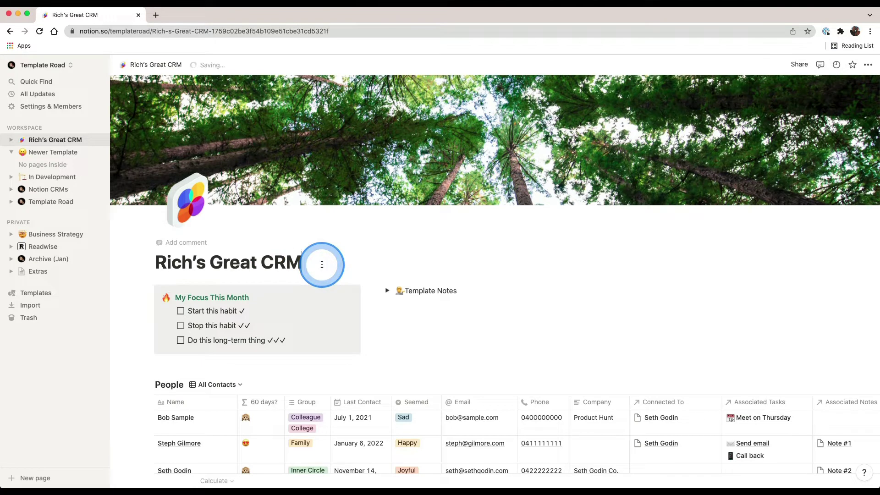
Delete the 'Do this long-term thing' and 'Stop this habit' to-dos from My Focus This Month.
scroll(348, 255, "down", 3)
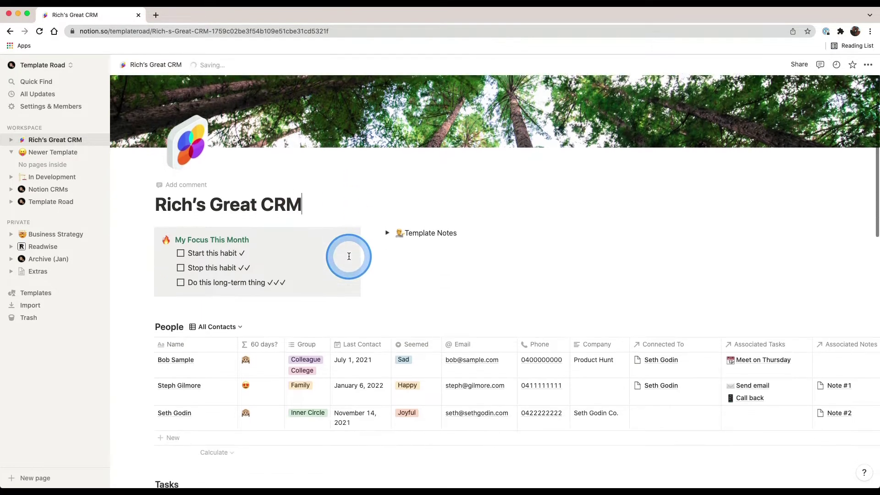
scroll(348, 256, "down", 1)
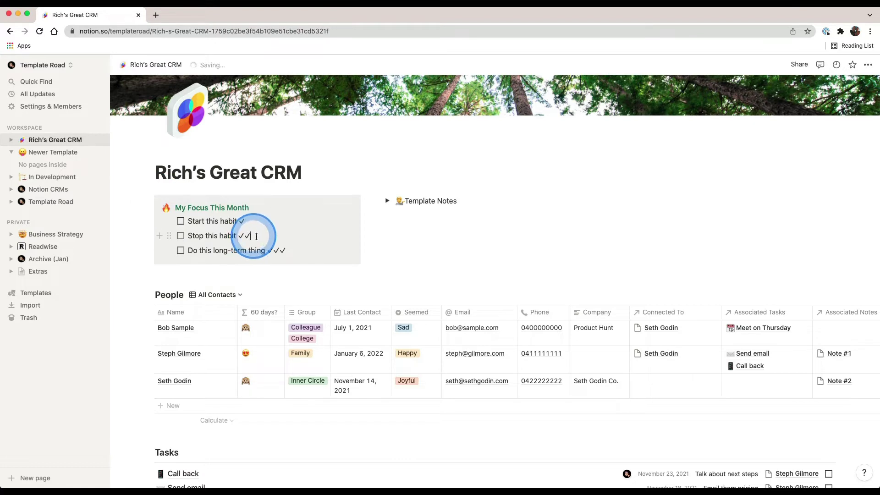
left_click(292, 249)
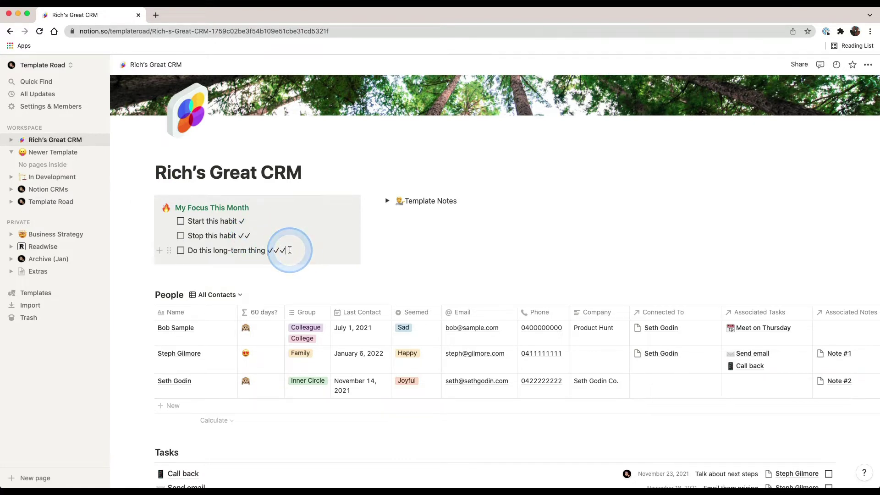
key("Return")
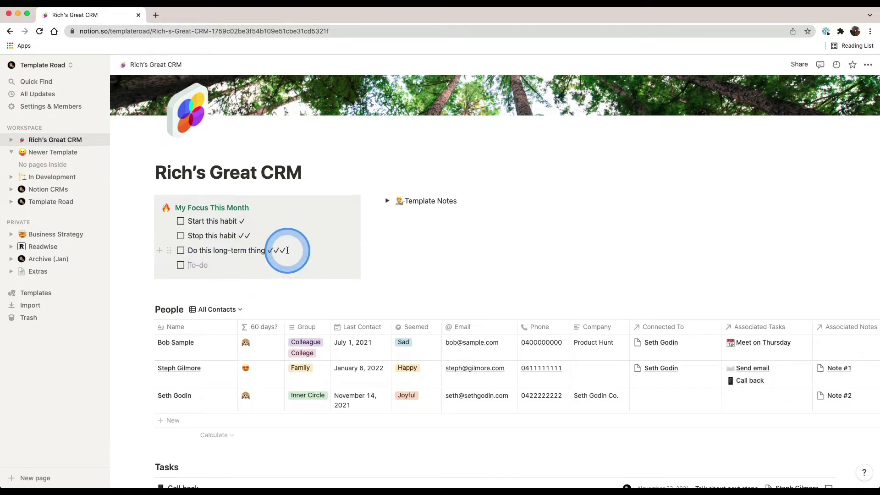
mouse_move(288, 250)
left_mouse_down()
mouse_move(167, 250)
mouse_move(293, 248)
left_mouse_up()
left_click(190, 250)
key("BackSpace")
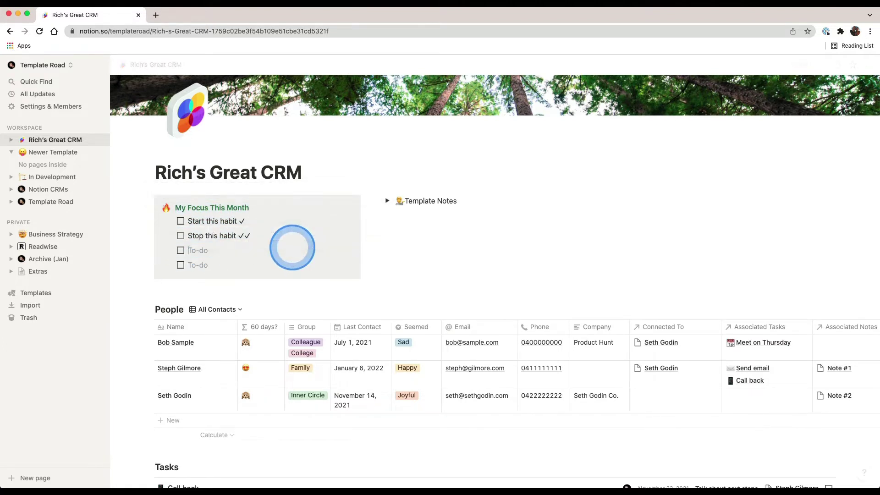
key("BackSpace")
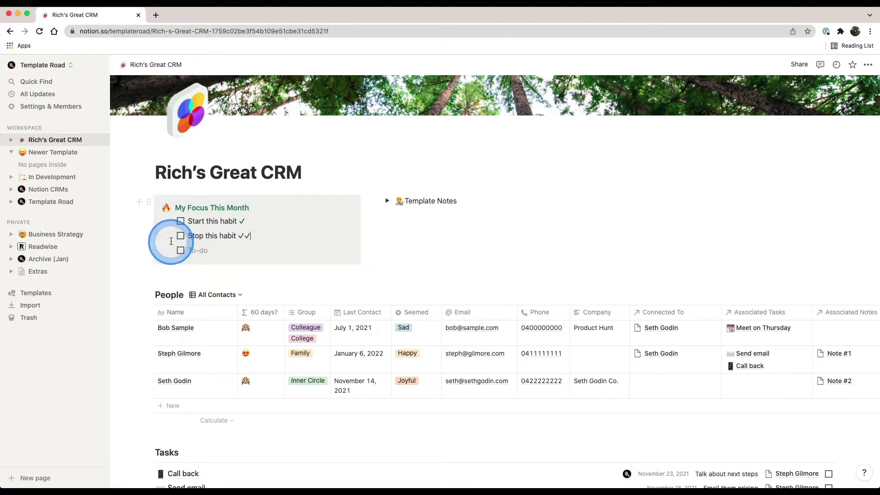
left_click(169, 236)
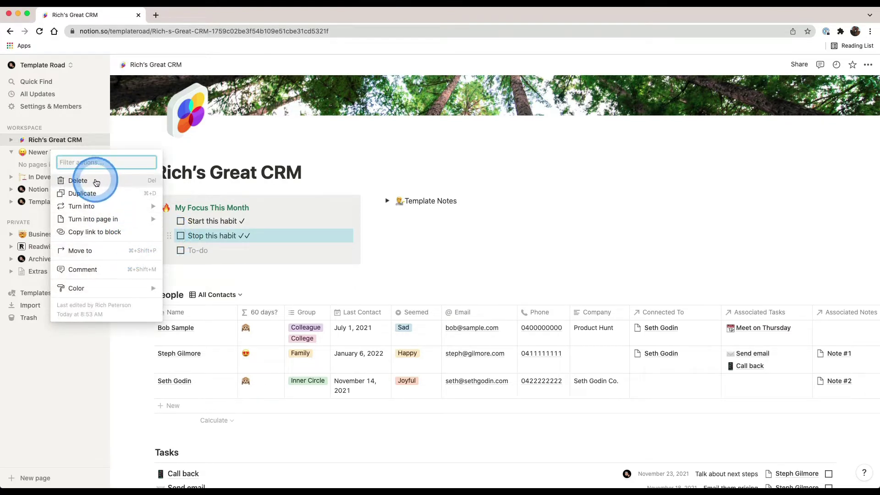
left_click(77, 180)
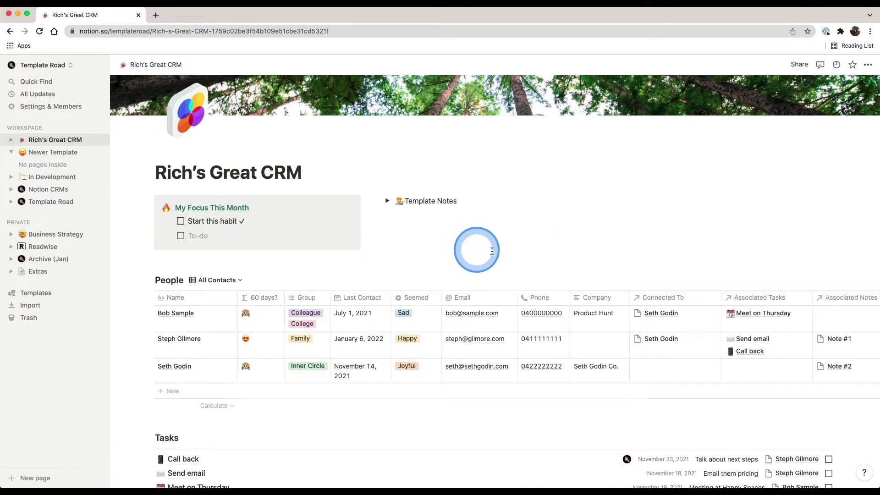
Box-select and delete the sponsor callout and eight link cards below Gift Ideas, then scroll back up.
scroll(418, 252, "down", 7)
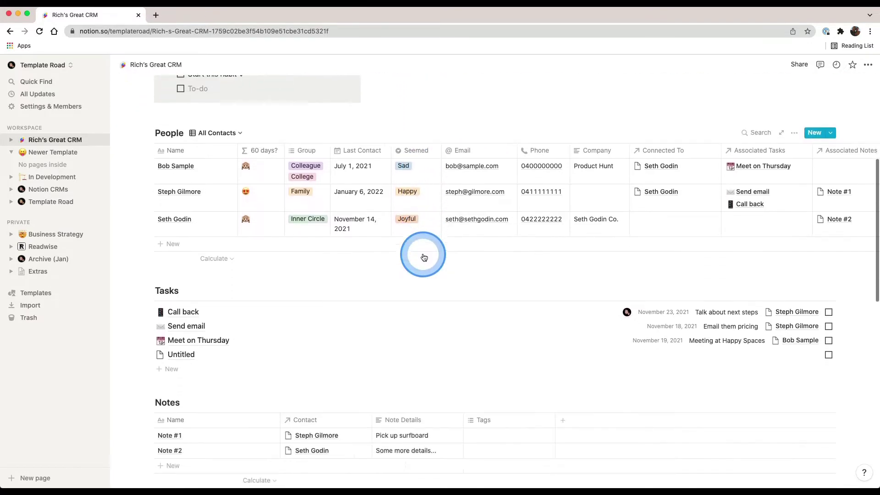
scroll(421, 255, "down", 5)
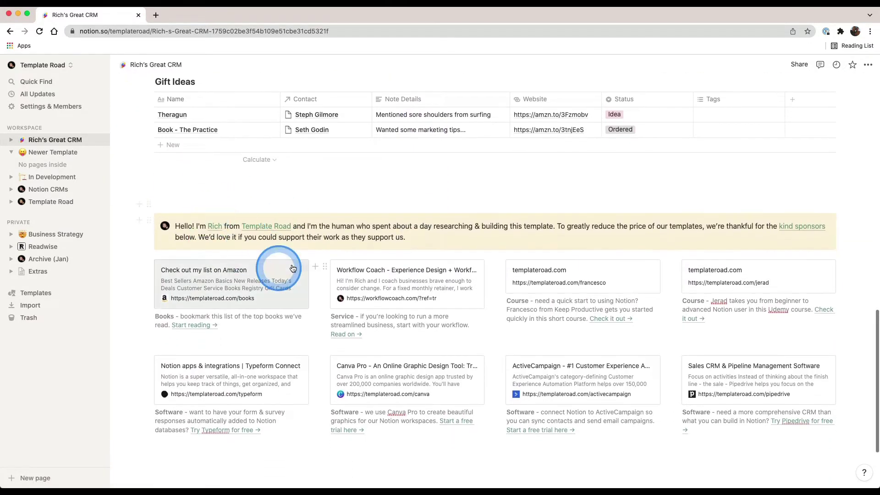
scroll(305, 287, "down", 1)
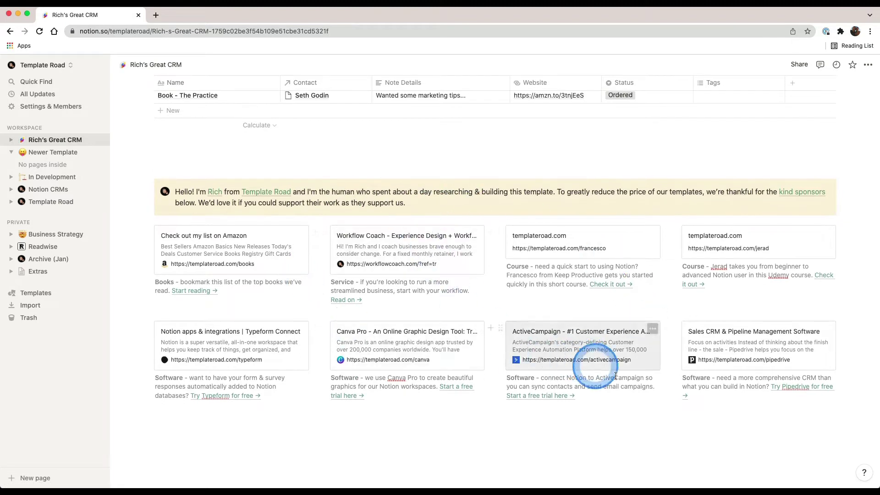
scroll(738, 424, "up", 1)
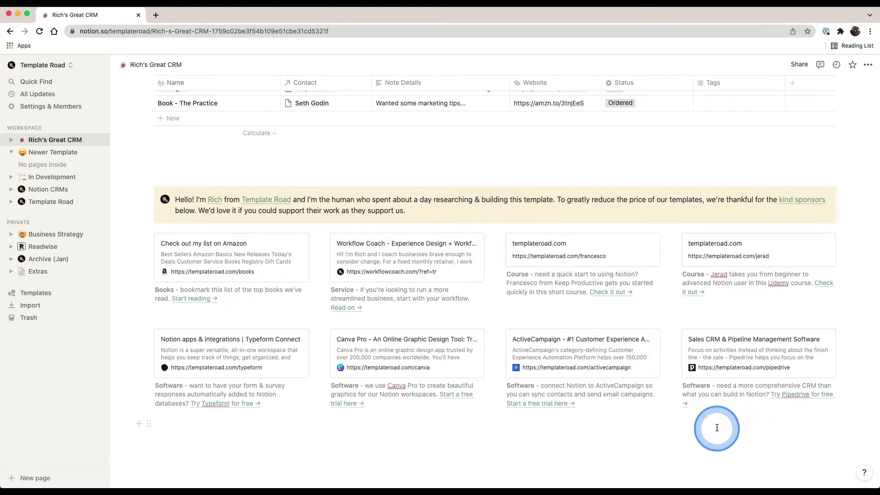
left_click_drag(715, 430, 191, 193)
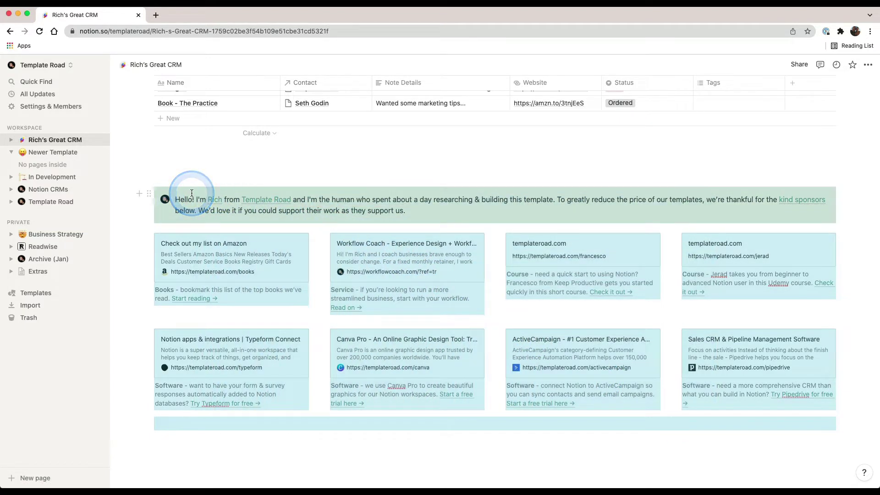
key("BackSpace")
scroll(350, 338, "up", 15)
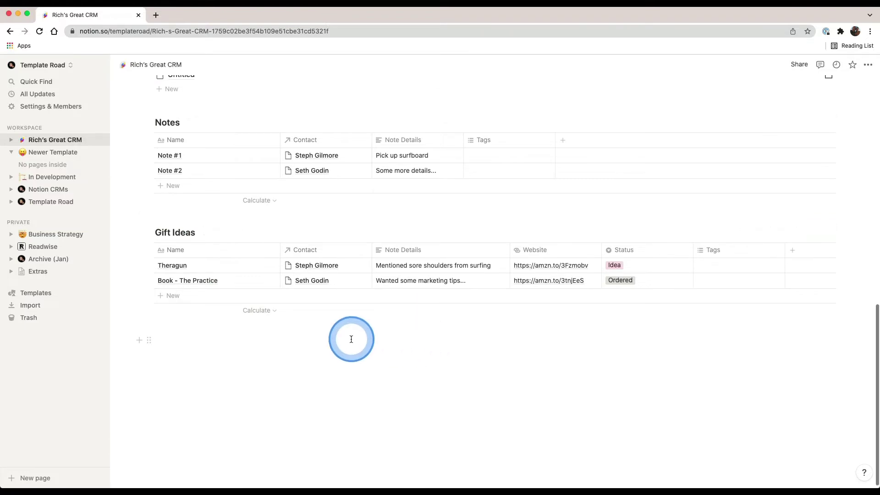
scroll(350, 339, "up", 3)
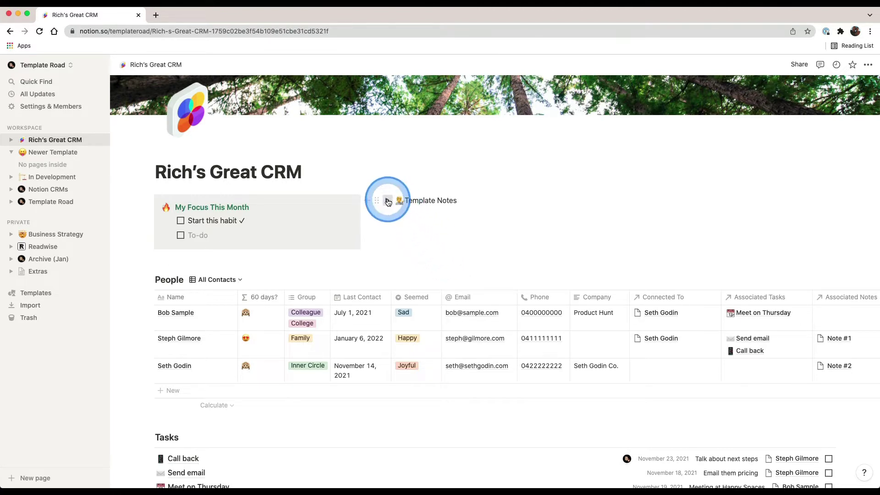
Expand Template Notes to show its Personal CRM video and four setup tips.
left_click(388, 201)
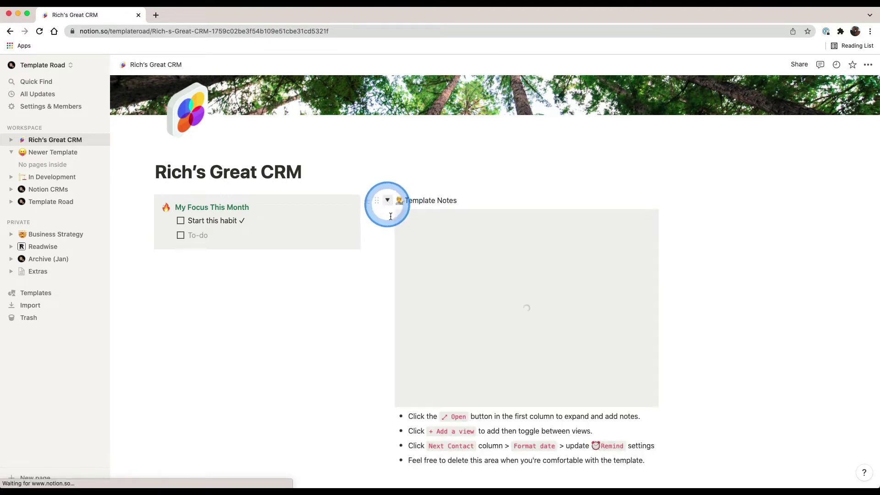
scroll(387, 248, "down", 3)
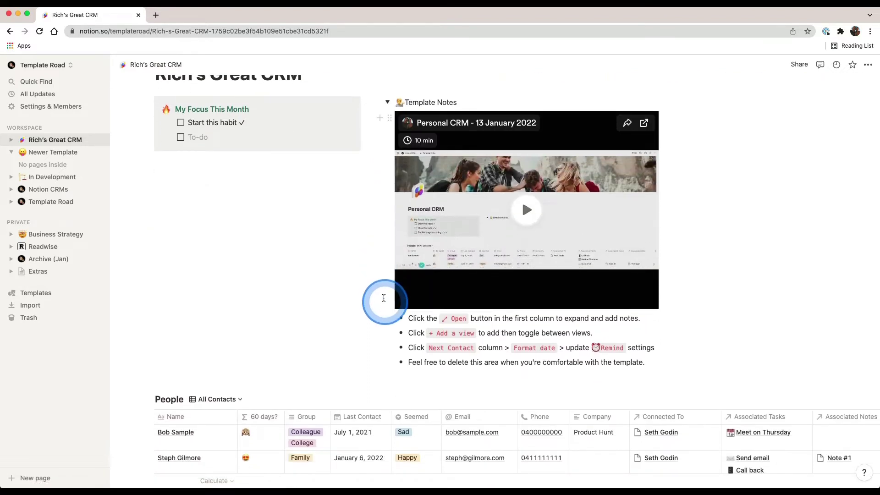
scroll(399, 314, "down", 2)
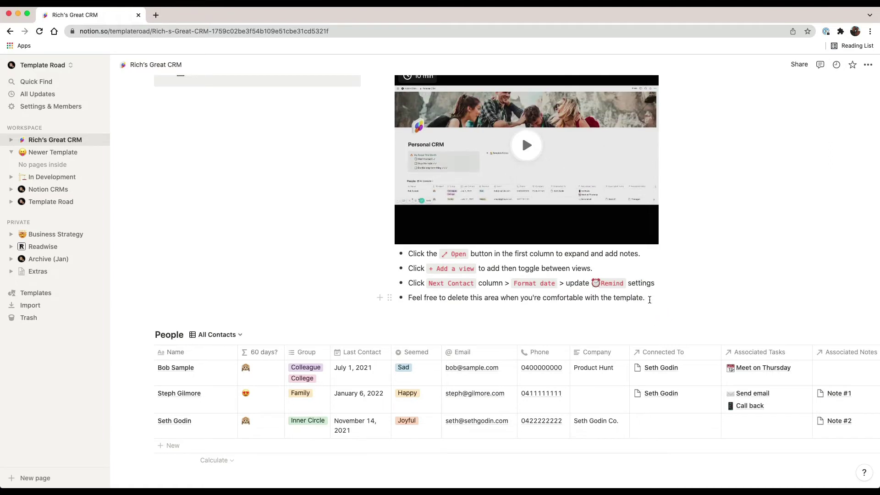
Add a fifth Template Notes bullet reading 'Something new'.
key("Return")
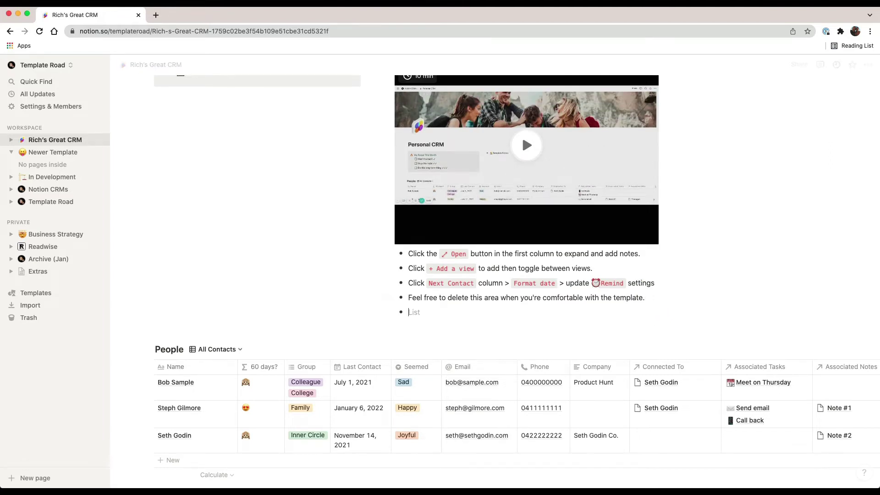
left_click(649, 299)
type("Something new")
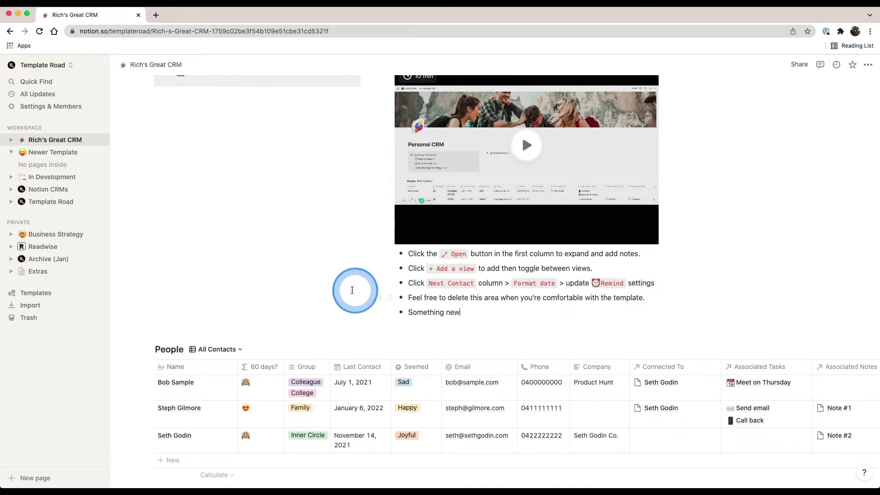
scroll(321, 288, "up", 5)
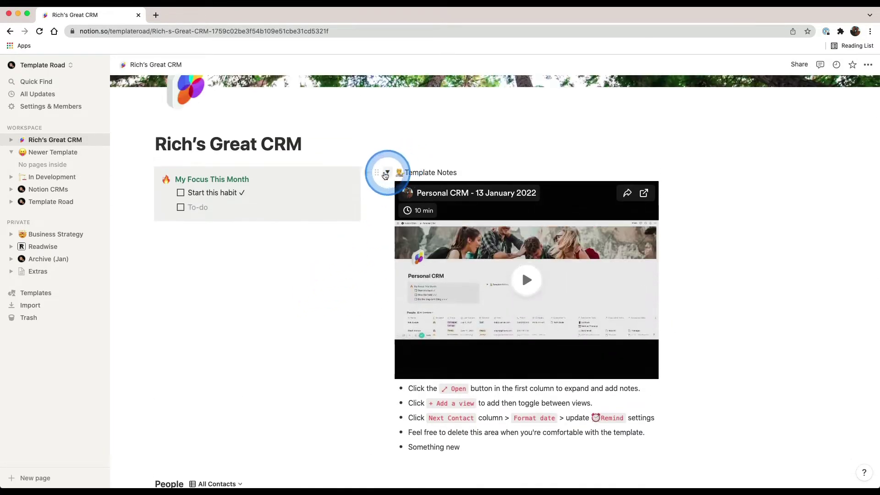
Collapse Template Notes and lay it beside the focus callout, giving the callout the wider column.
left_click(387, 173)
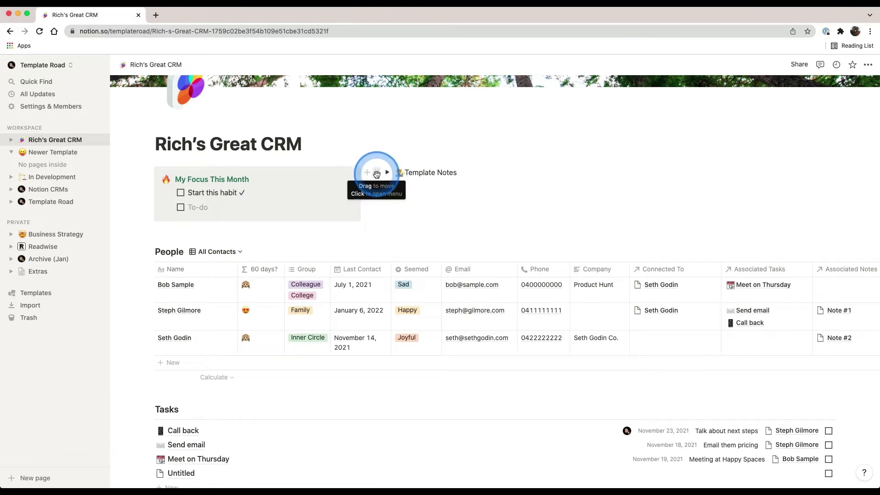
left_click_drag(376, 173, 323, 230)
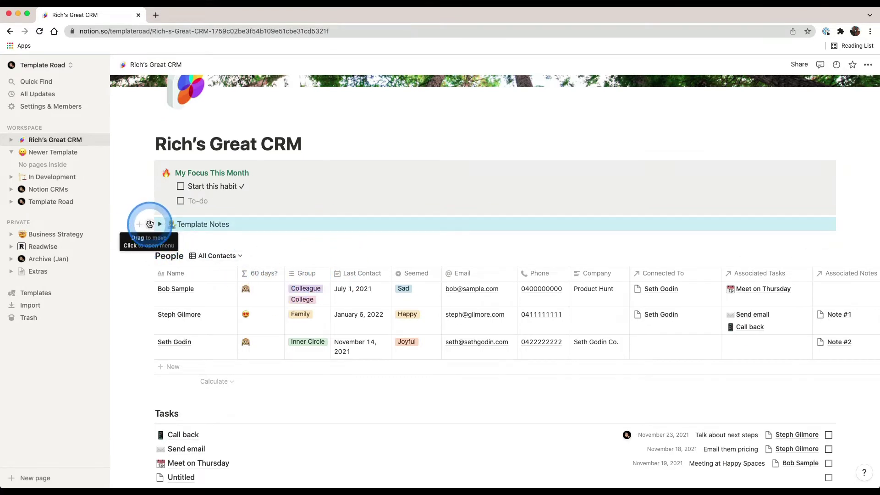
left_click_drag(150, 166, 839, 222)
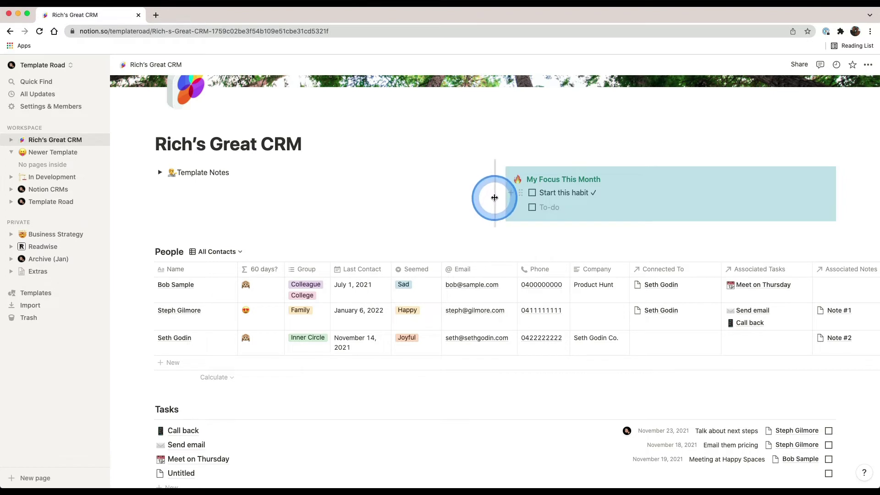
left_click_drag(495, 198, 315, 189)
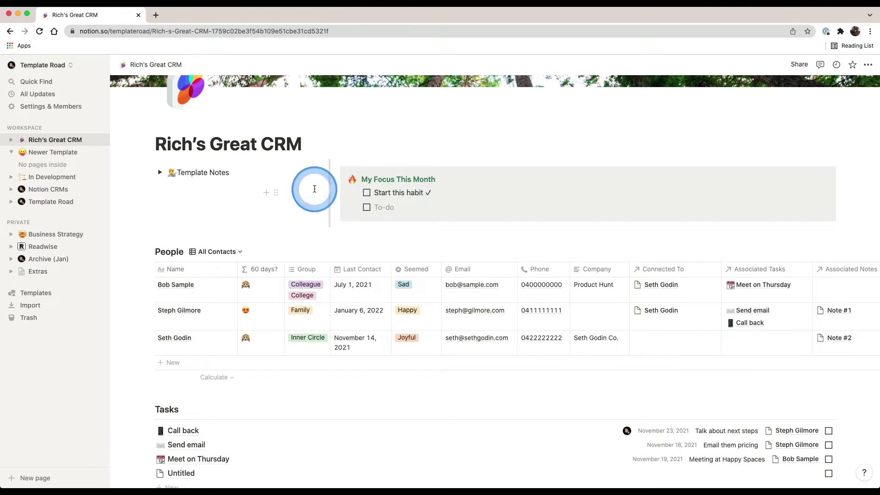
left_click(134, 225)
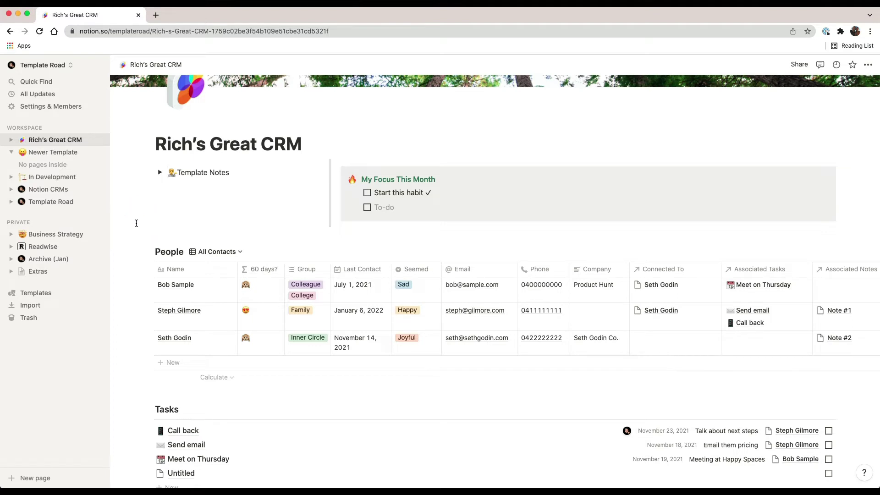
Delete the first sample contact from the People database.
scroll(134, 225, "down", 3)
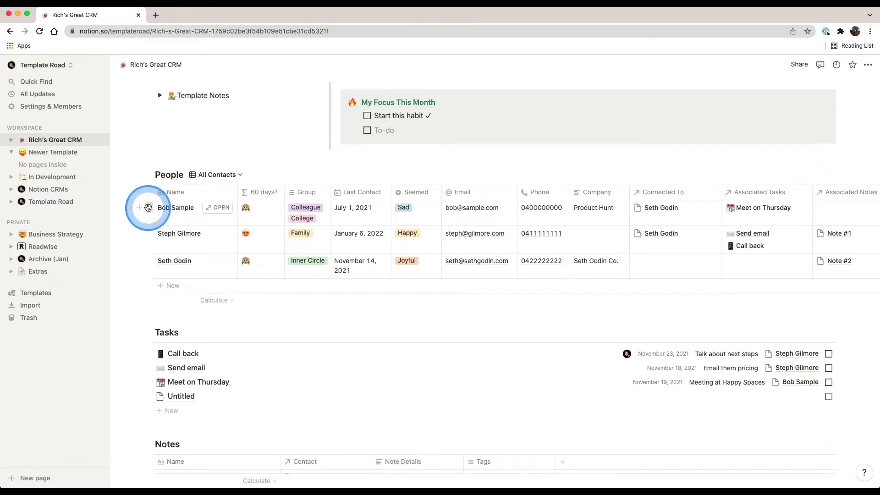
left_click(149, 209)
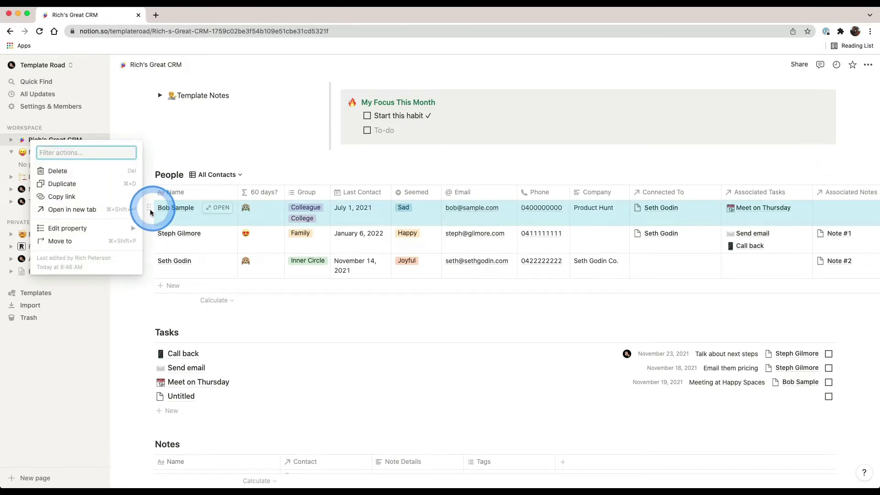
left_click(62, 171)
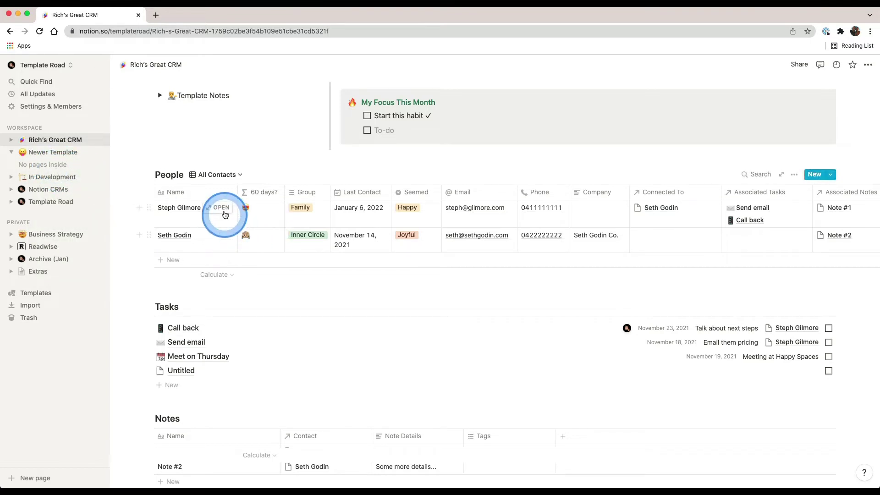
Add a People contact named 'Someone new' and open its page.
left_click(181, 260)
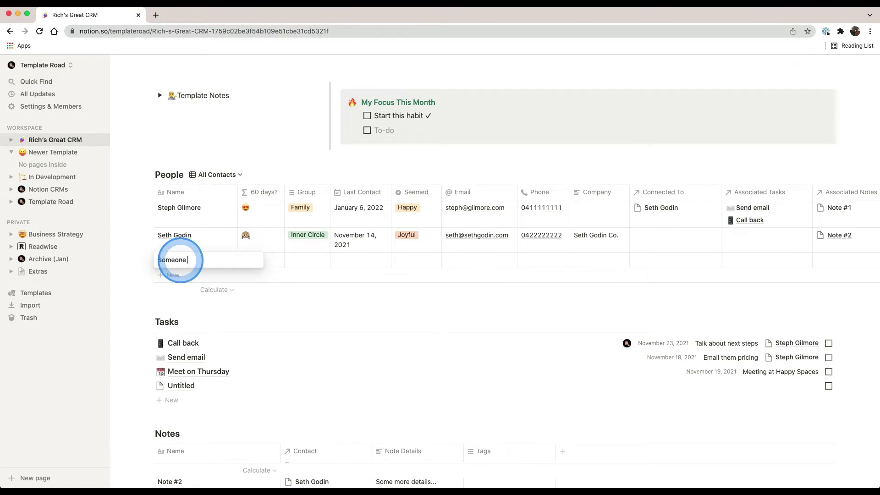
key("Return")
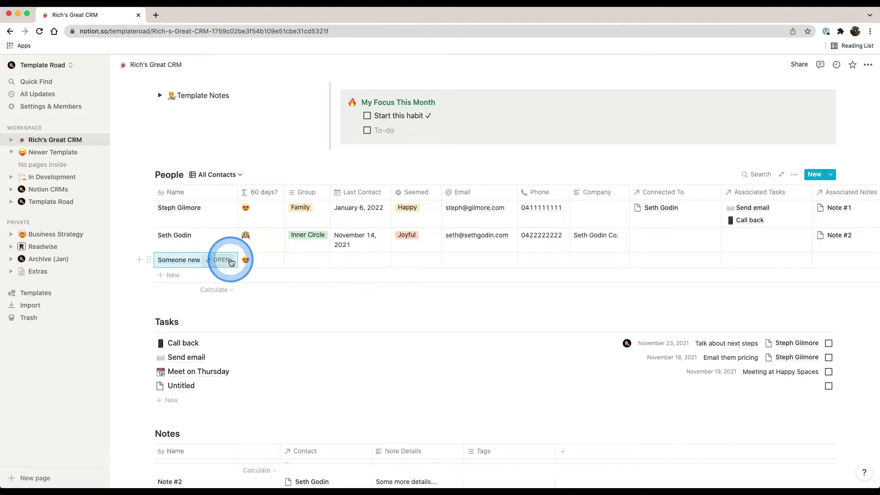
left_click(222, 261)
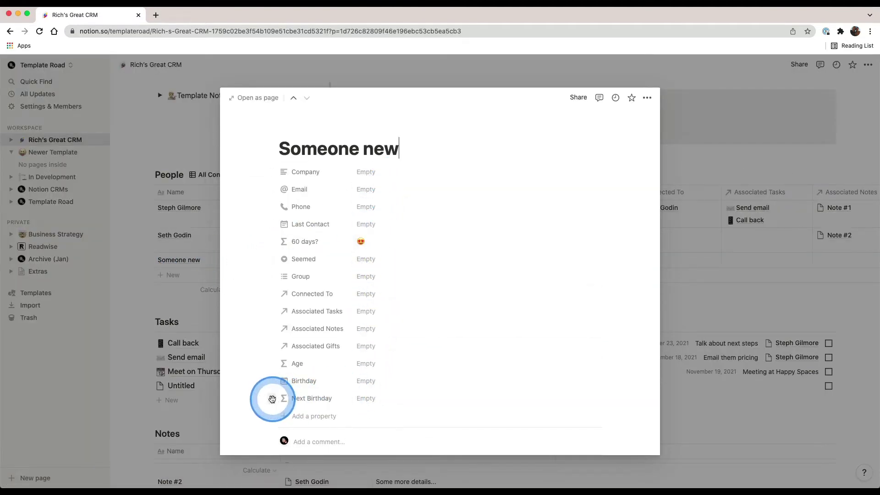
Dismiss the Next Birthday property menu and close the Someone new page, returning to the CRM.
left_click(272, 400)
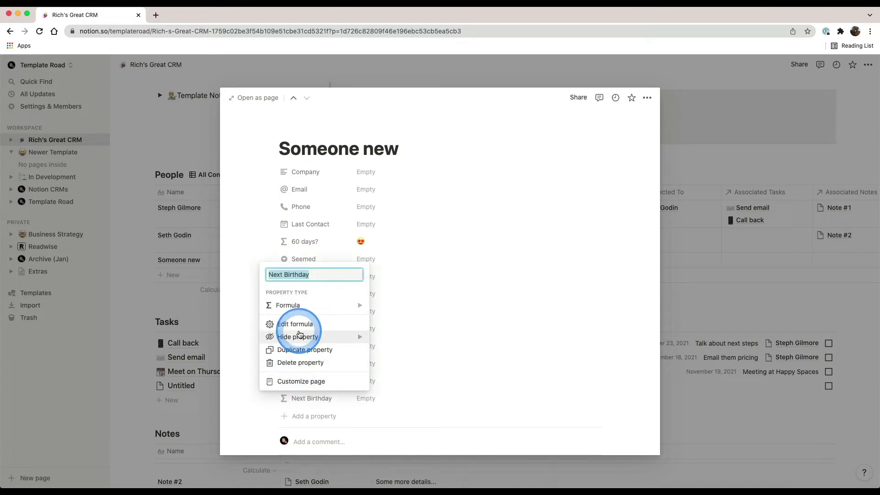
left_click(545, 419)
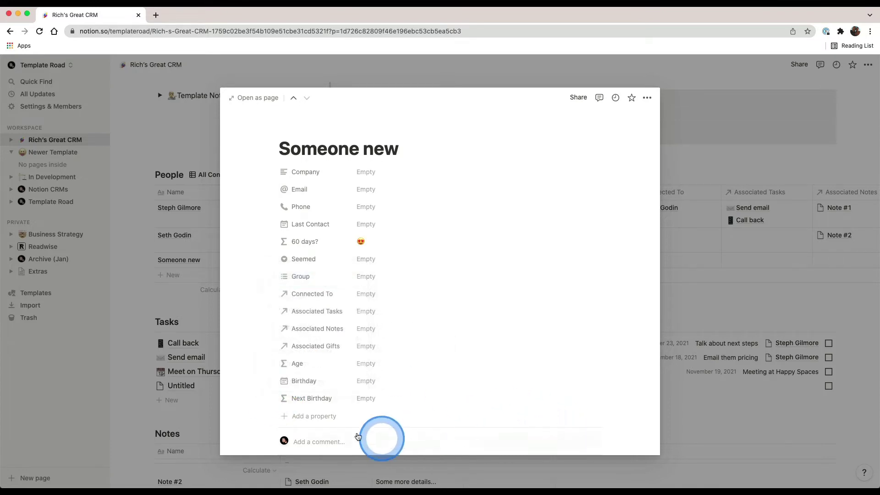
left_click(157, 303)
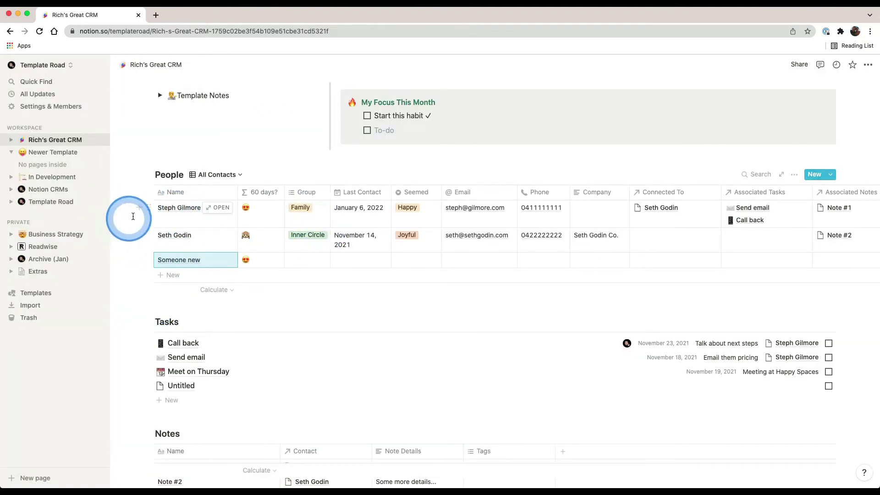
left_click(149, 208)
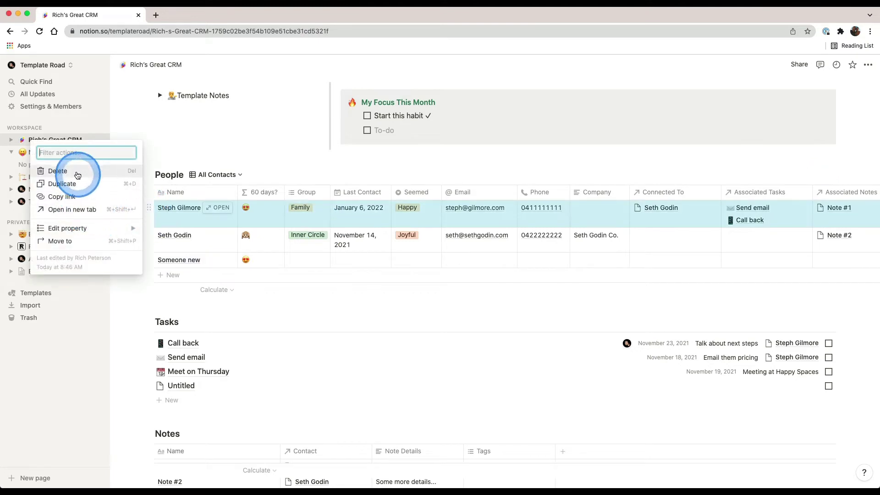
left_click(73, 172)
left_click(150, 207)
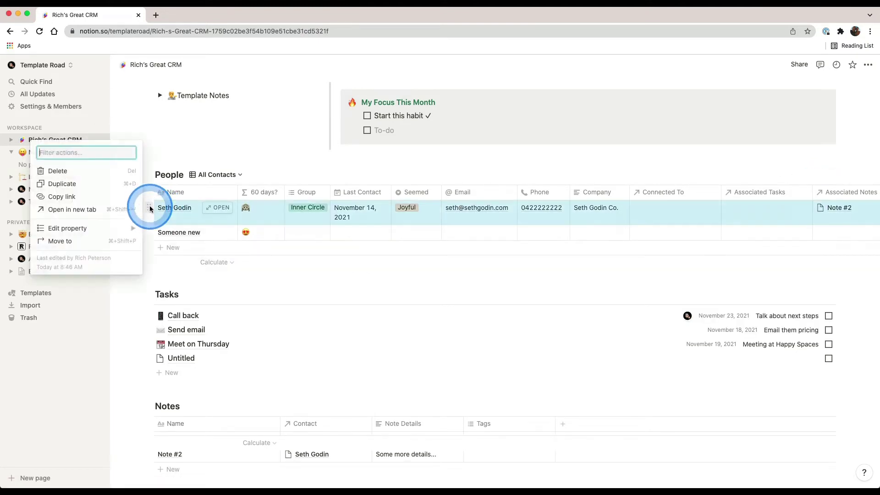
left_click(72, 169)
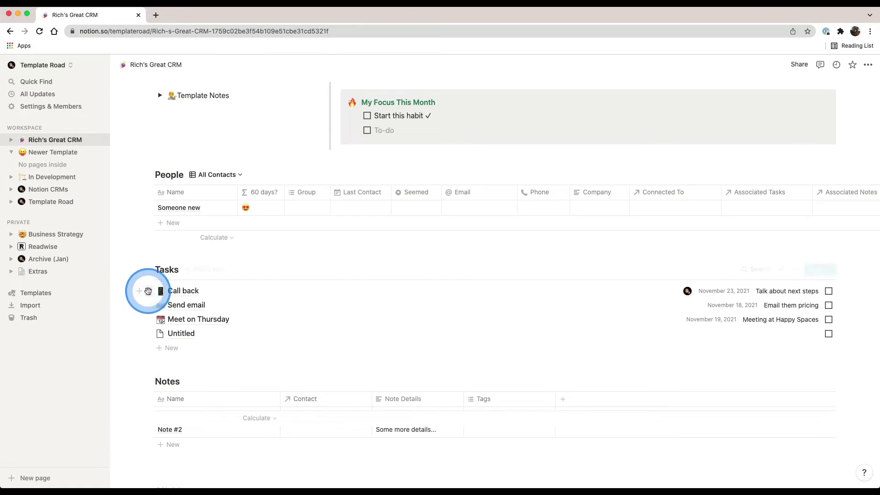
scroll(154, 380, "down", 5)
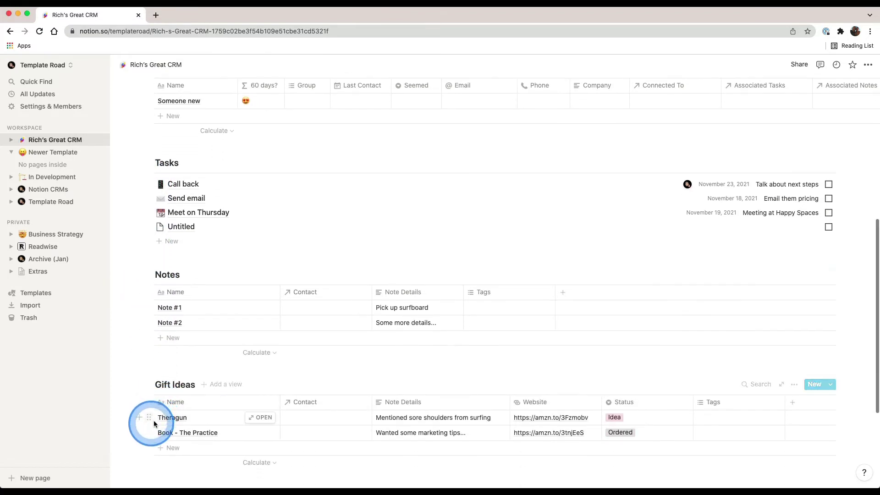
left_click(149, 418)
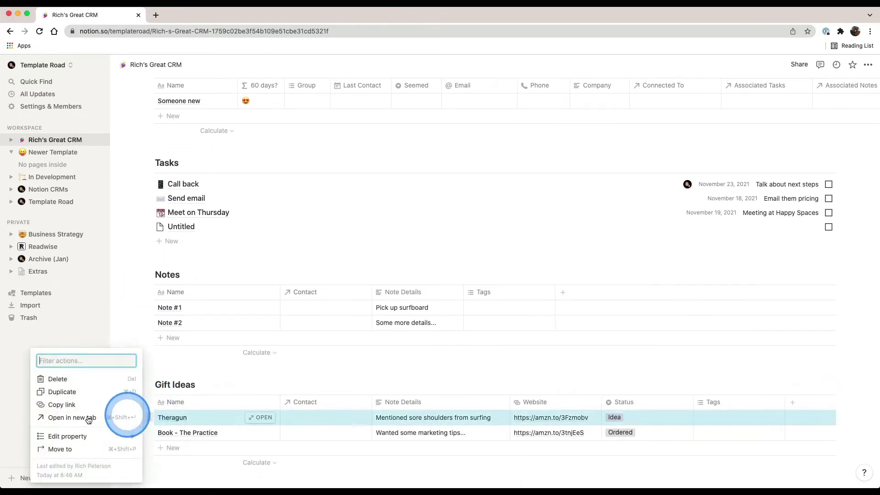
left_click(64, 379)
scroll(250, 391, "up", 5)
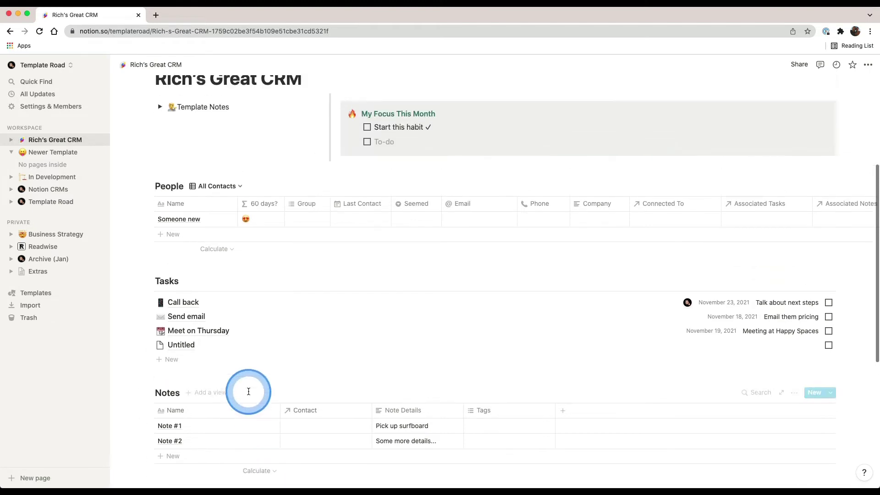
Create a List-type People view named New List View, then switch back to All Contacts.
left_click(239, 187)
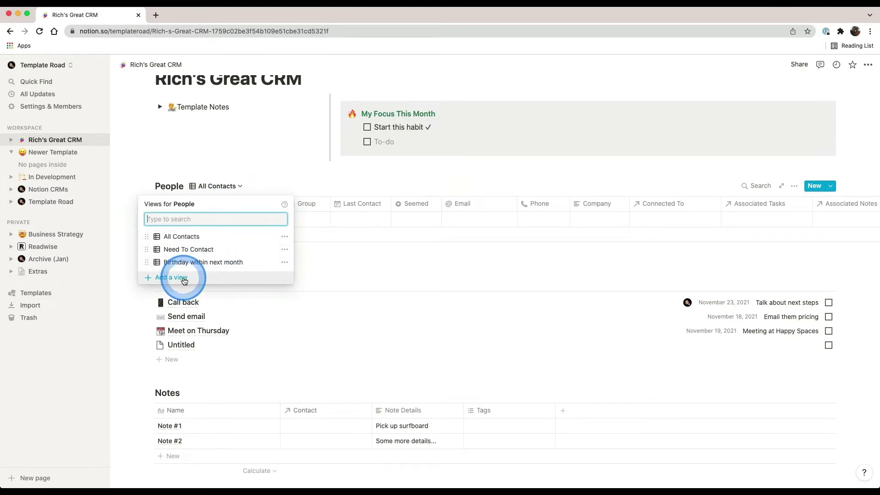
left_click(184, 278)
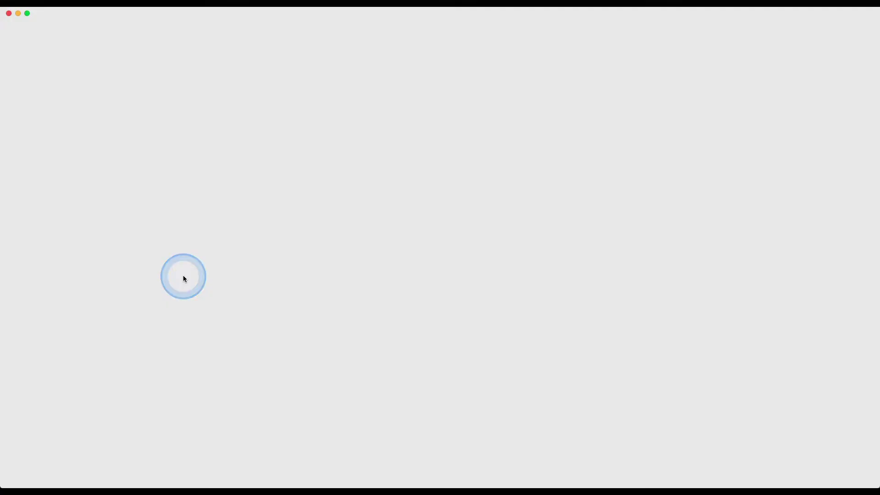
left_click(194, 275)
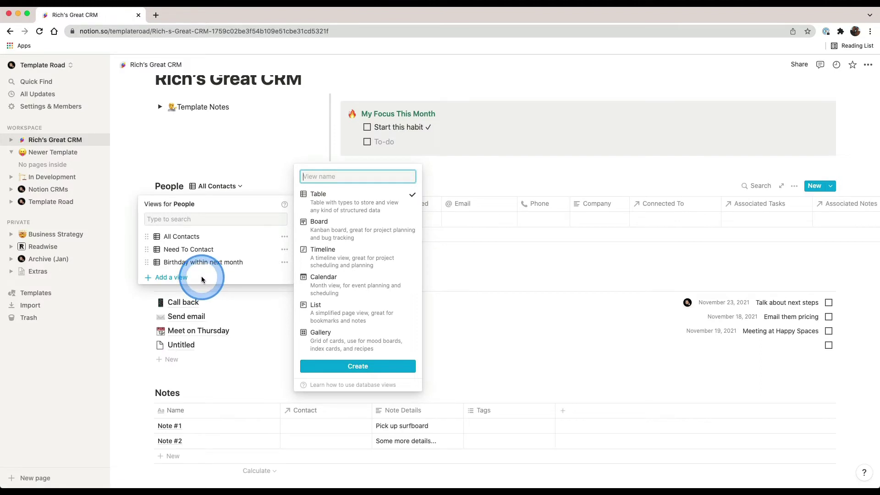
mouse_move(348, 238)
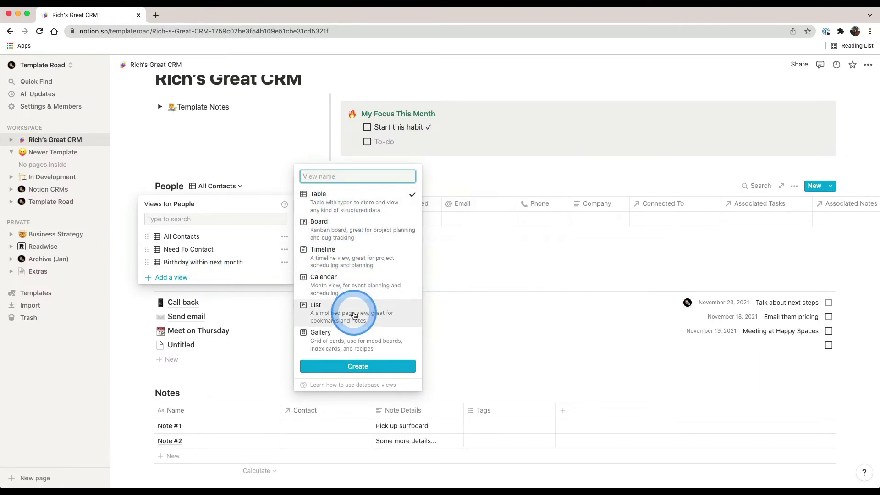
left_click(343, 314)
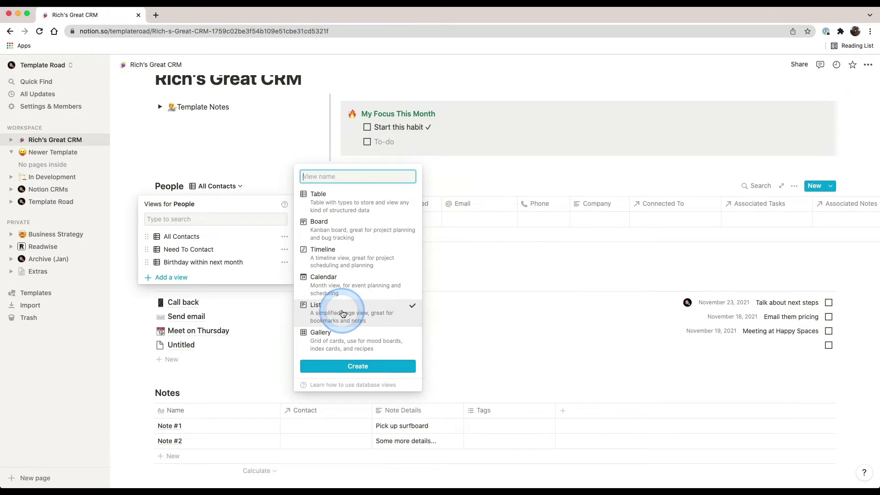
left_click(325, 179)
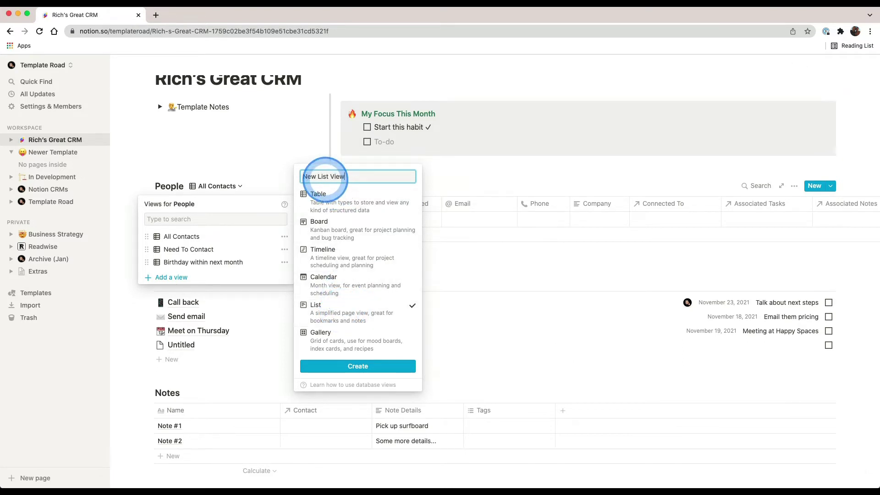
left_click(358, 367)
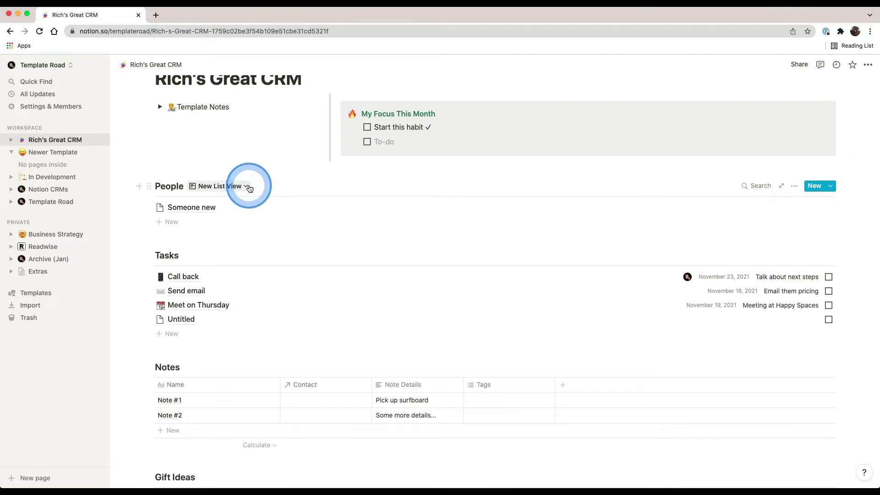
left_click(247, 187)
left_click(206, 237)
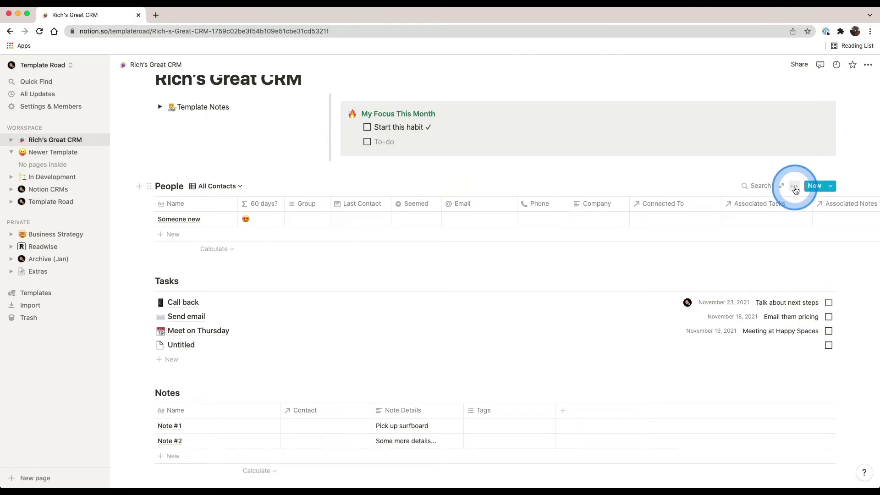
Hide the Connected To, Associated Tasks, Associated Notes and Associated Gifts columns.
left_click(795, 186)
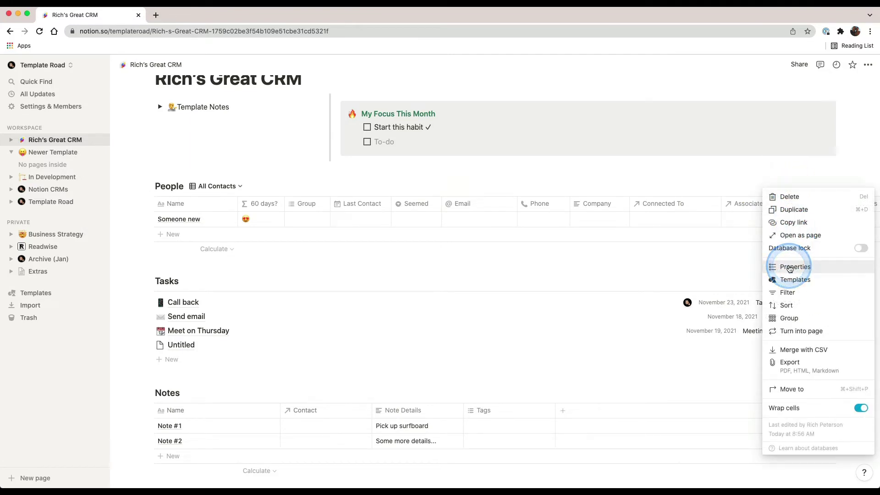
left_click(790, 269)
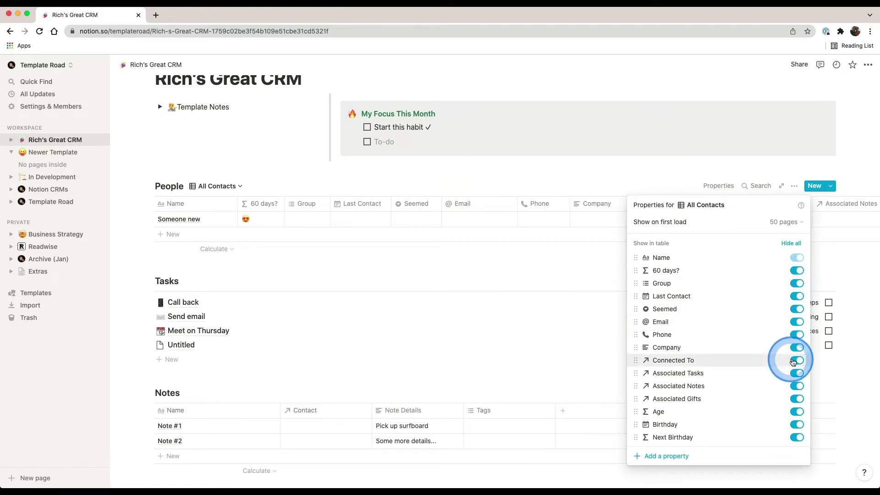
left_click(796, 360)
left_click(797, 373)
left_click(796, 386)
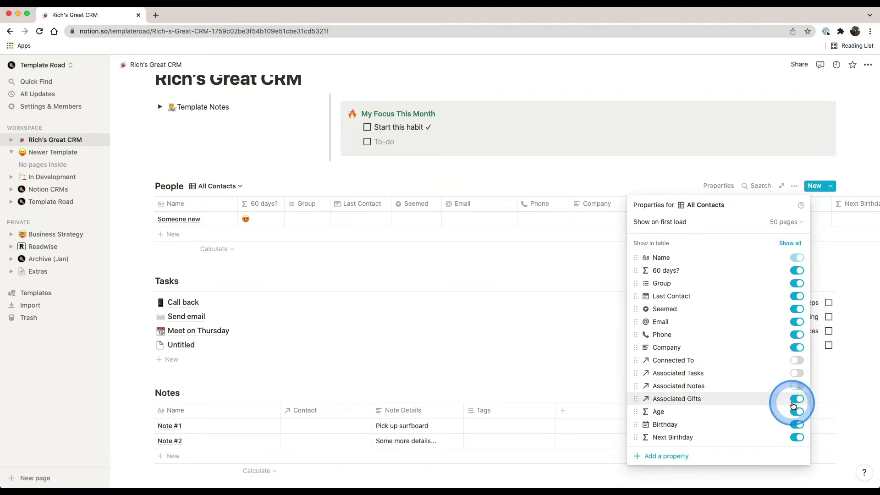
left_click(796, 399)
Hide the Age, Birthday, Next Birthday, Company and Seemed columns, keeping Email visible.
left_click(796, 412)
left_click(796, 425)
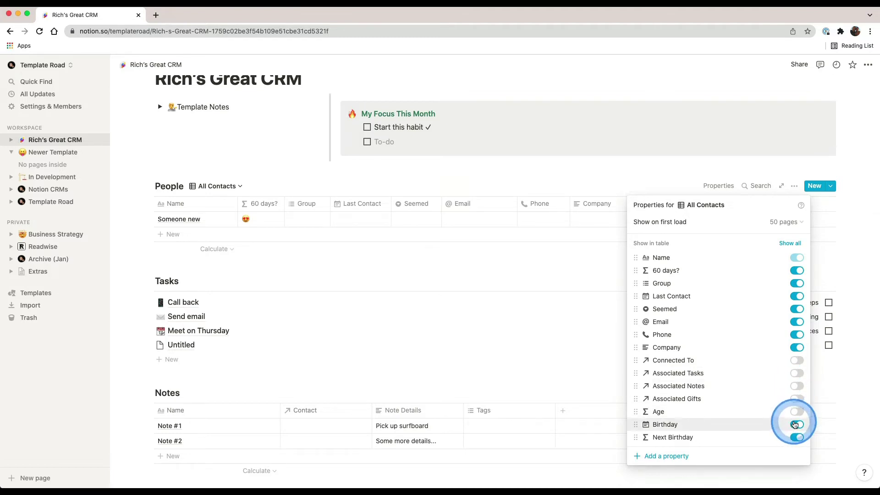
left_click(794, 438)
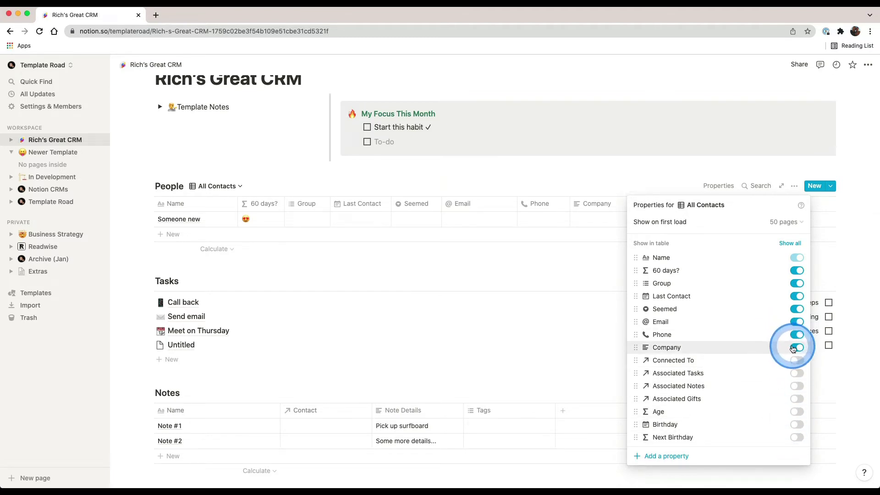
left_click(793, 348)
left_click(793, 322)
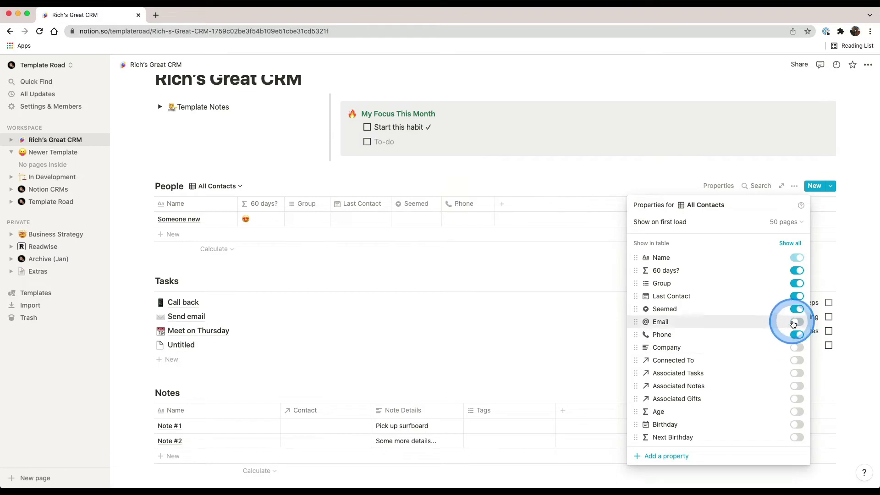
left_click(793, 323)
left_click(796, 309)
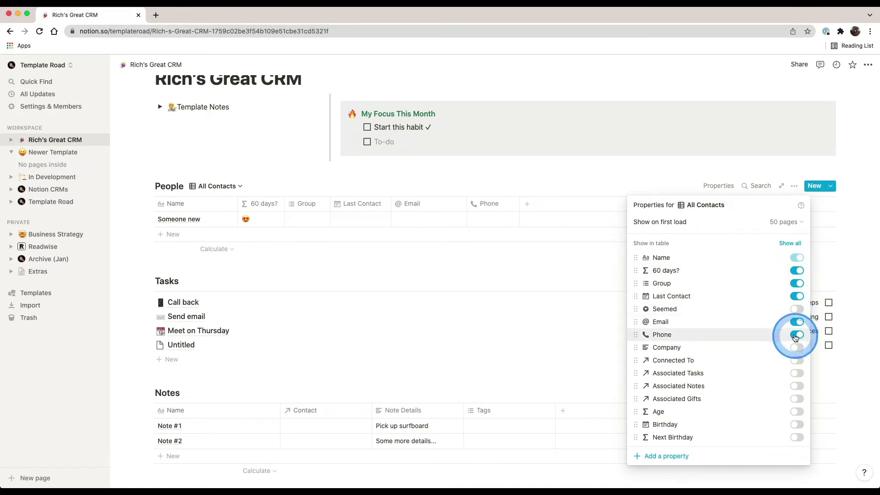
left_click(565, 263)
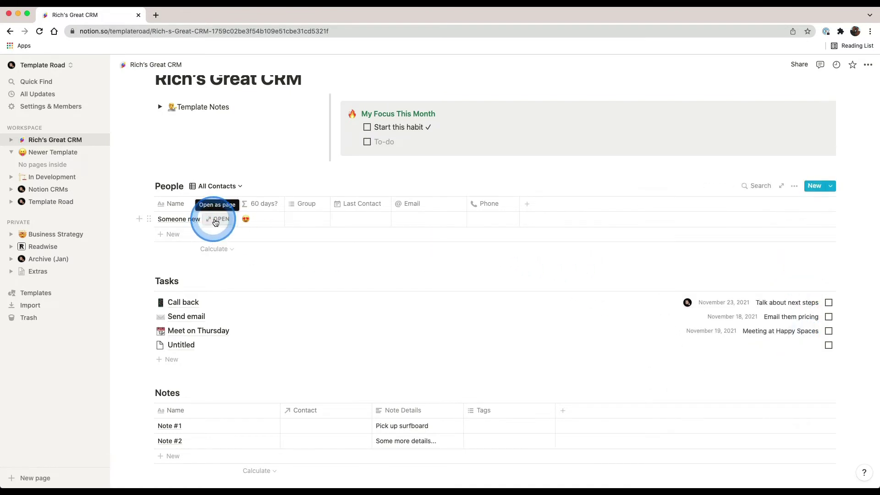
left_click(220, 221)
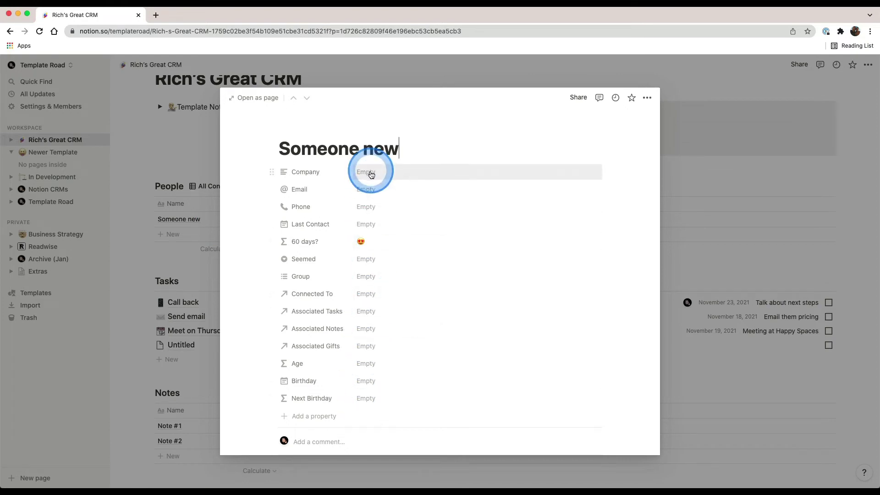
left_click(179, 258)
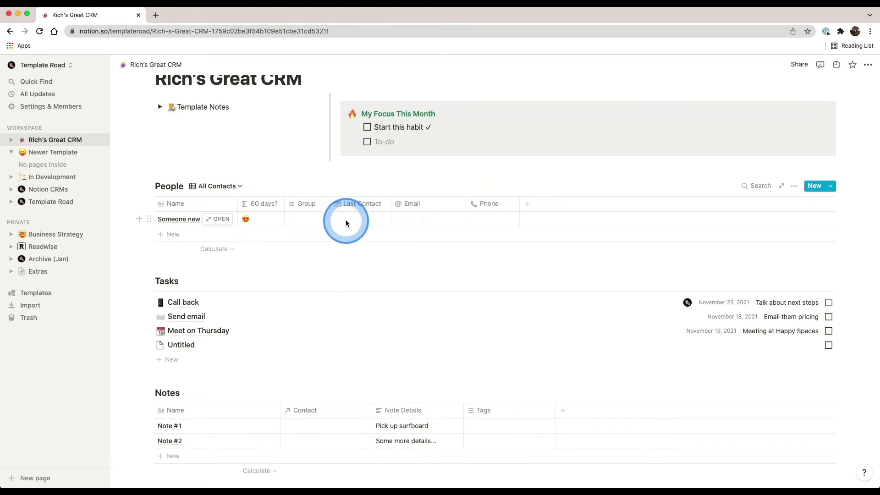
scroll(350, 224, "up", 1)
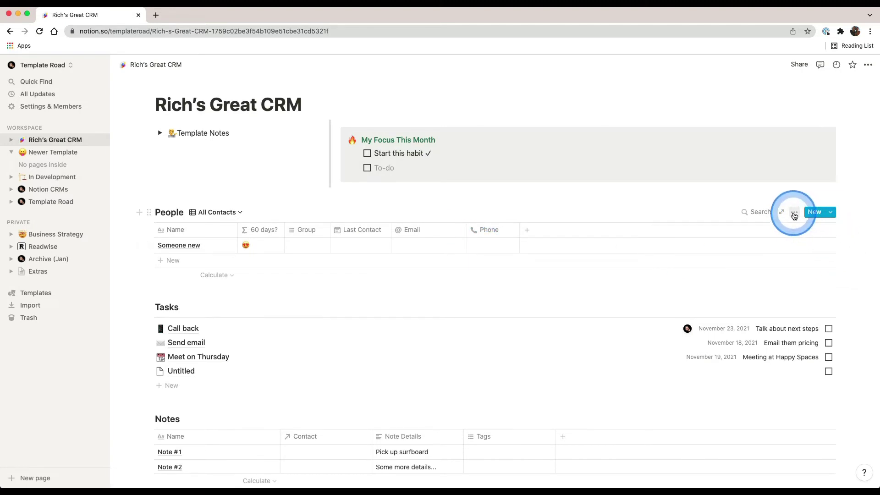
Add a People filter rule on the 60 days? formula with the condition Is.
left_click(794, 214)
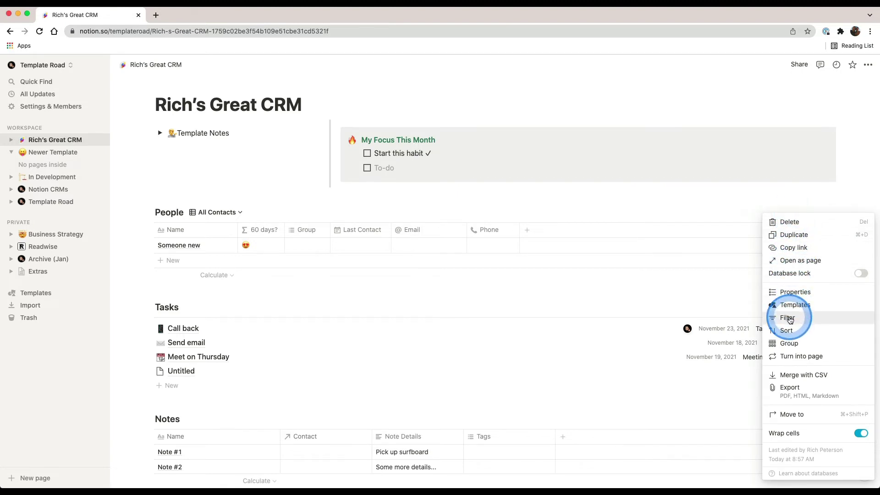
left_click(790, 320)
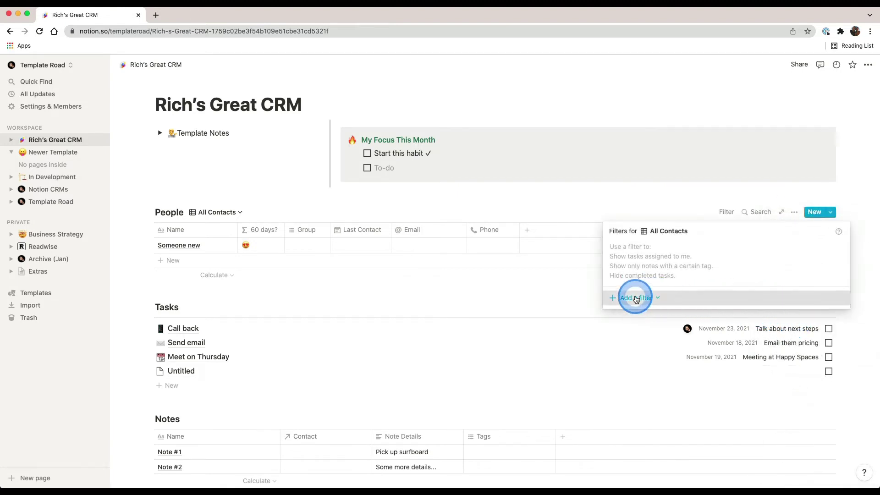
left_click(636, 299)
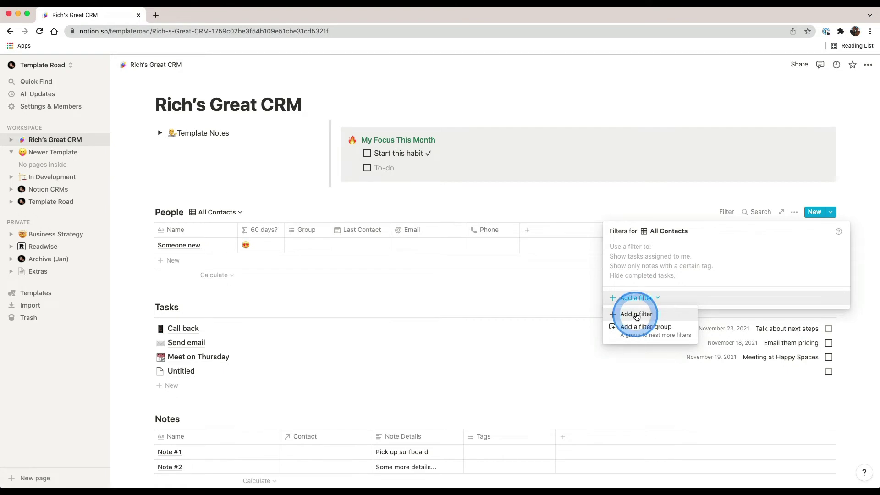
left_click(636, 316)
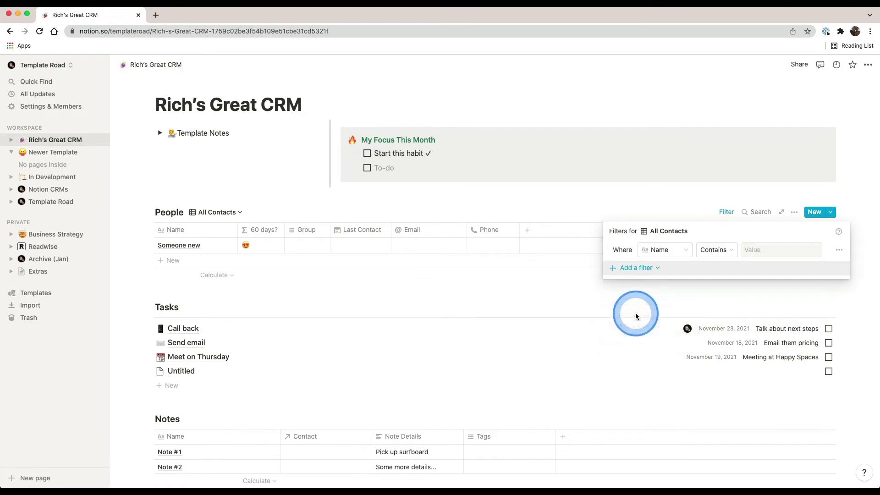
left_click(686, 253)
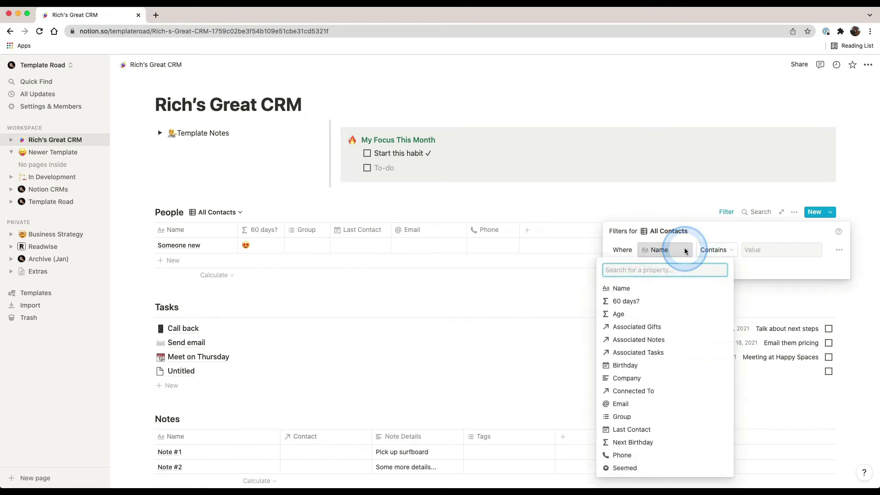
left_click(642, 301)
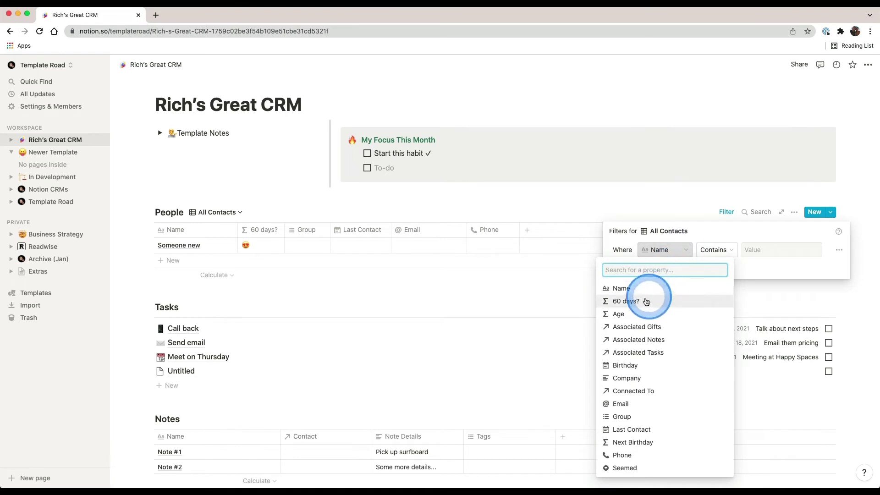
left_click(748, 262)
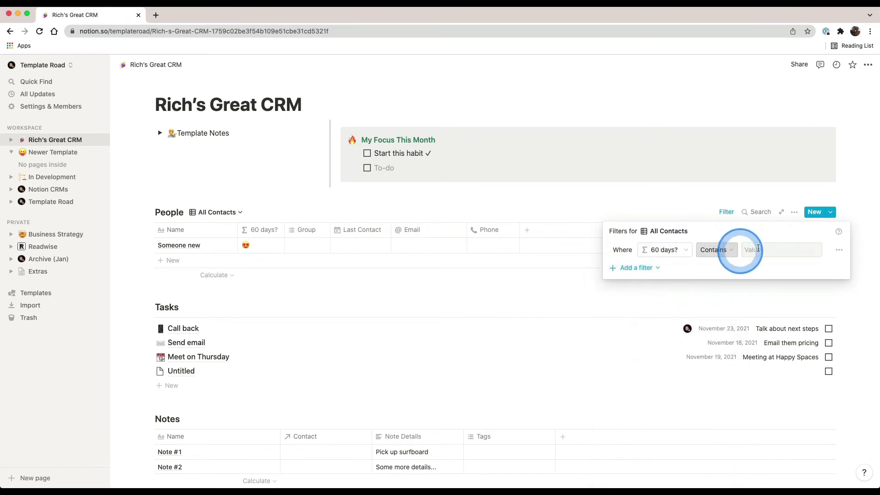
left_click(731, 251)
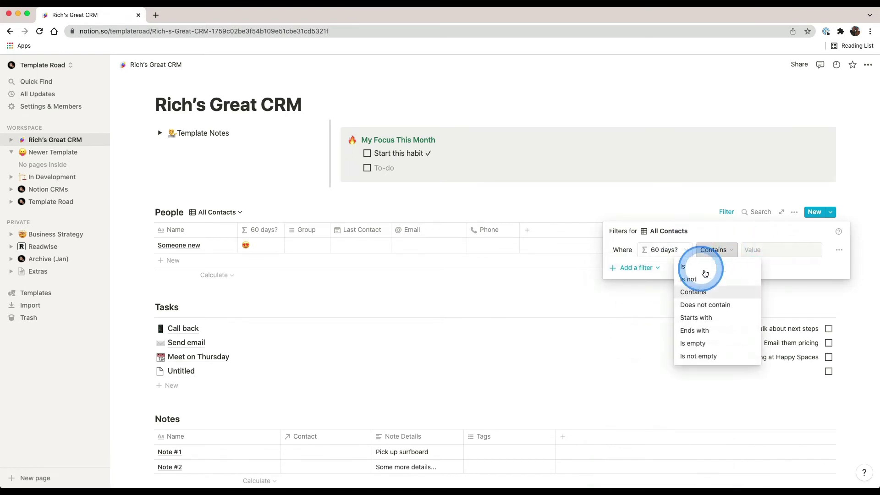
left_click(703, 275)
left_click(757, 251)
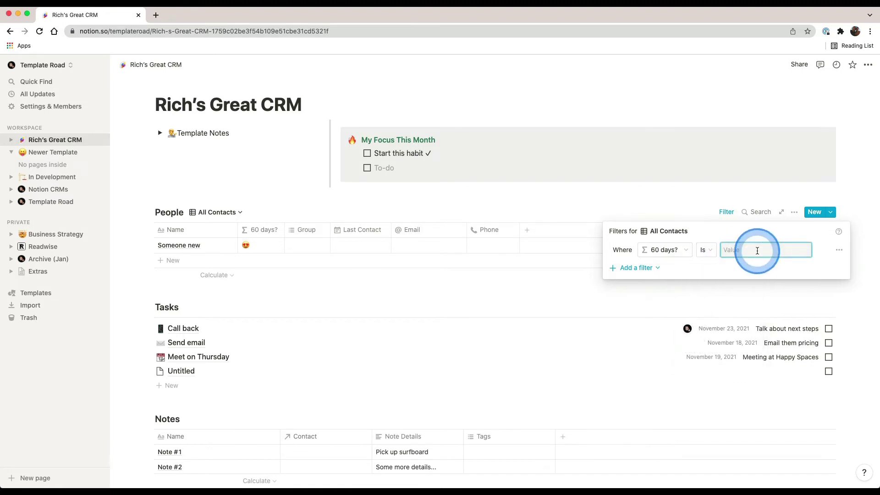
left_click(250, 245)
Take the 😍 emoji from Someone new's 60 days? formula and paste it as the filter value.
left_click(244, 247)
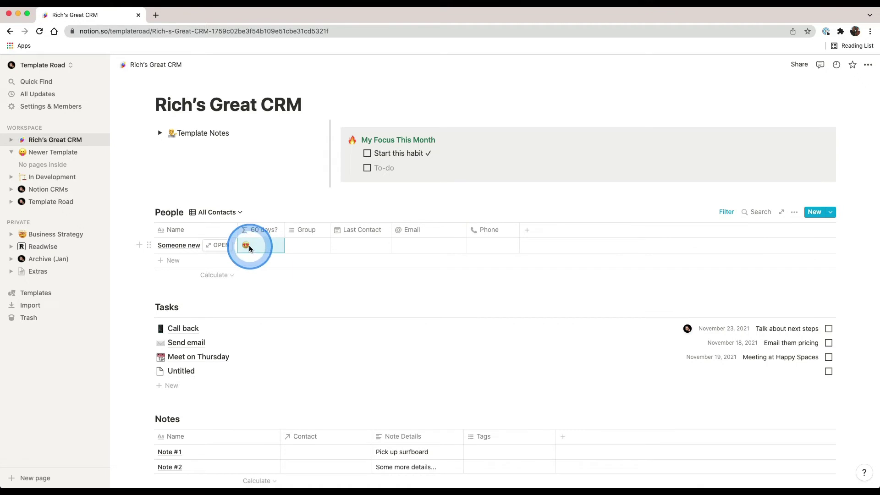
left_click(250, 247)
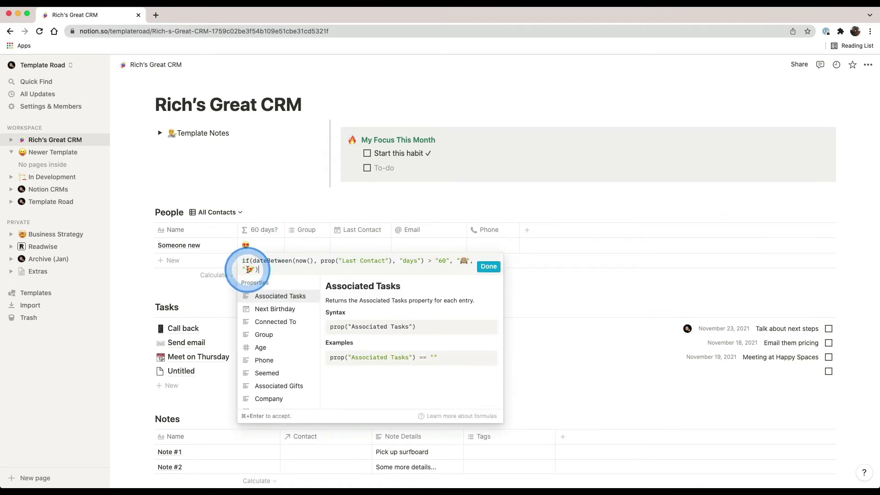
left_click(515, 209)
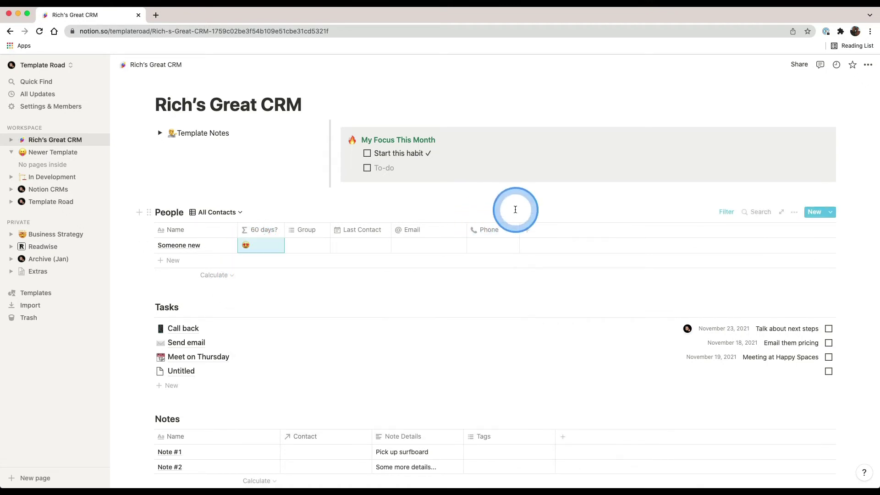
left_click(722, 213)
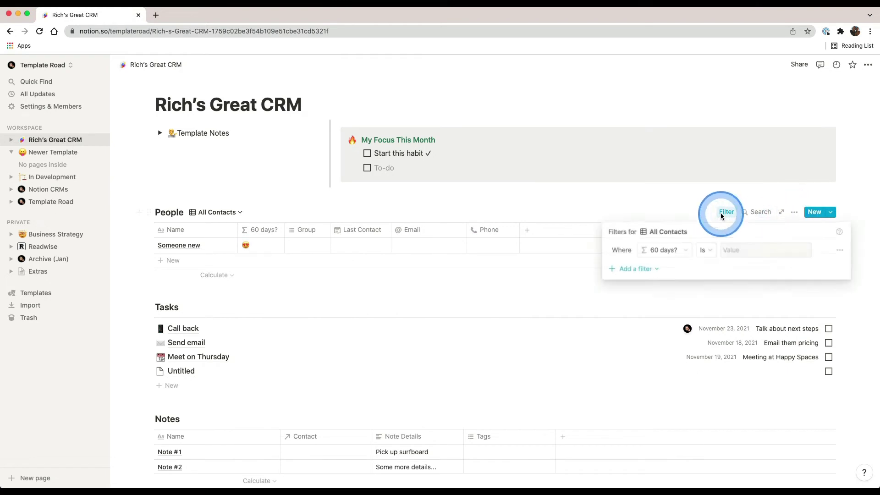
left_click(731, 251)
type("😍")
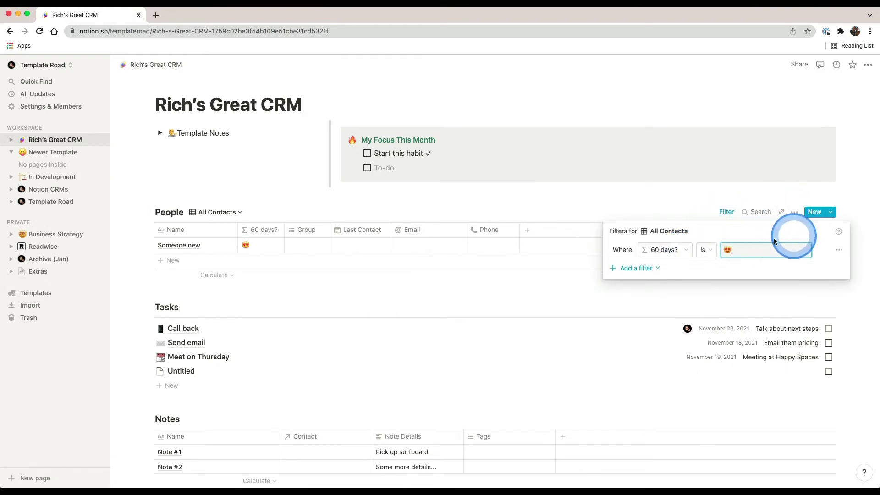
left_click(579, 218)
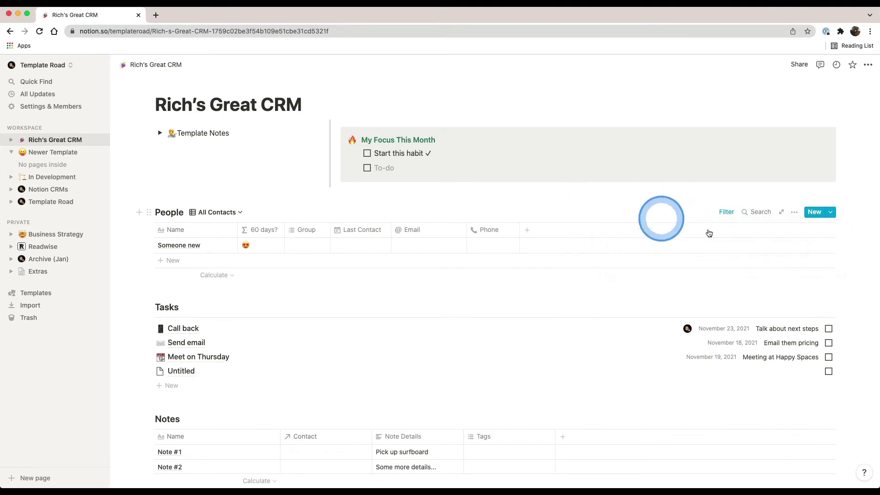
left_click(730, 215)
left_click(657, 228)
left_click(487, 291)
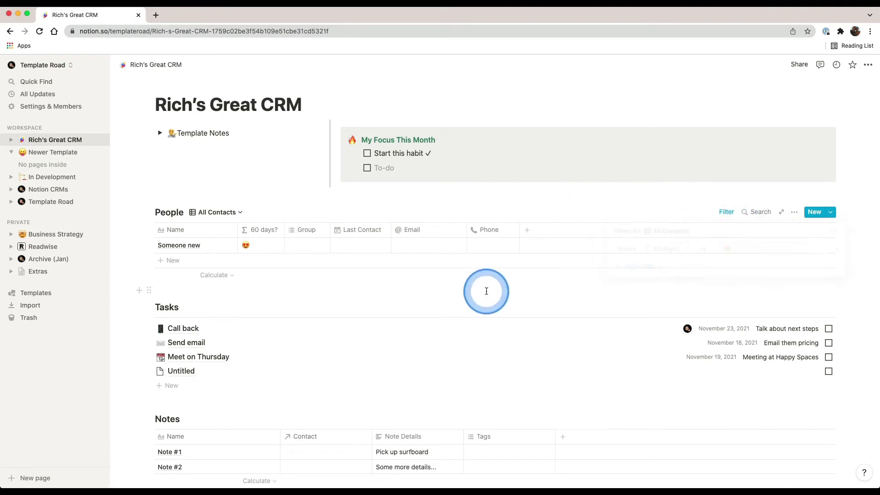
Add a filter rule to the Tasks list on the Due Date property.
scroll(486, 291, "down", 4)
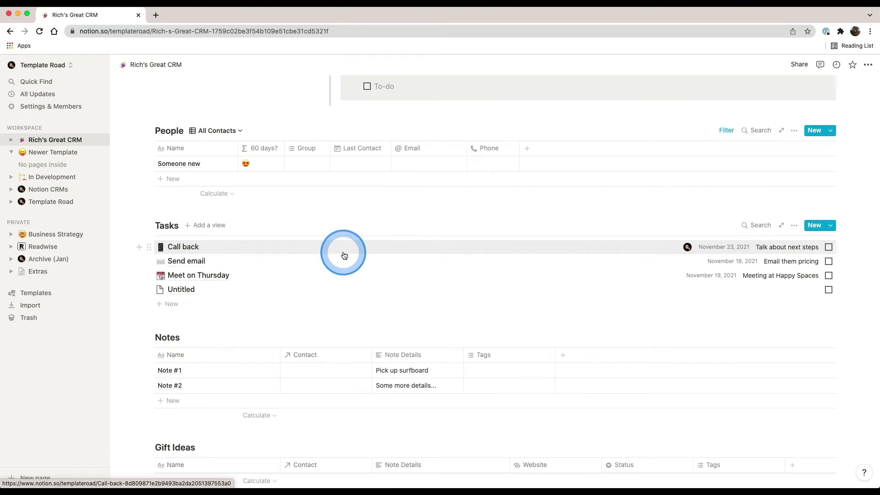
left_click(793, 228)
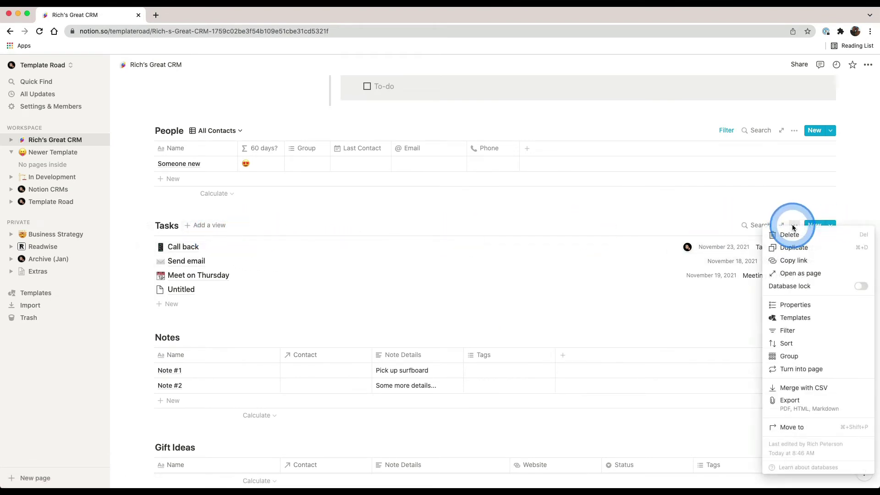
left_click(794, 329)
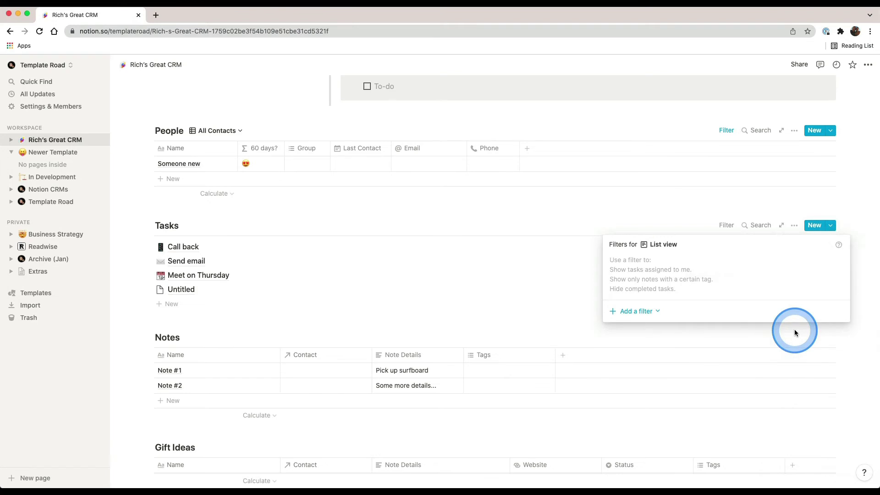
left_click(642, 312)
left_click(639, 327)
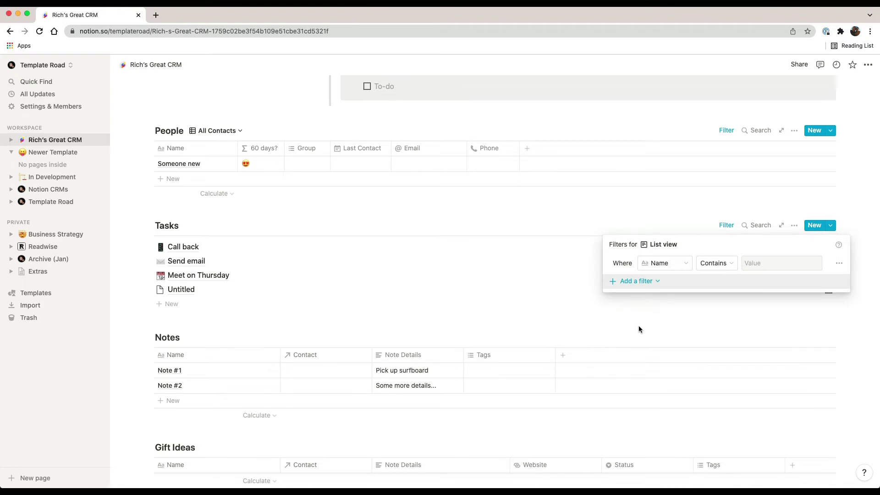
left_click(684, 264)
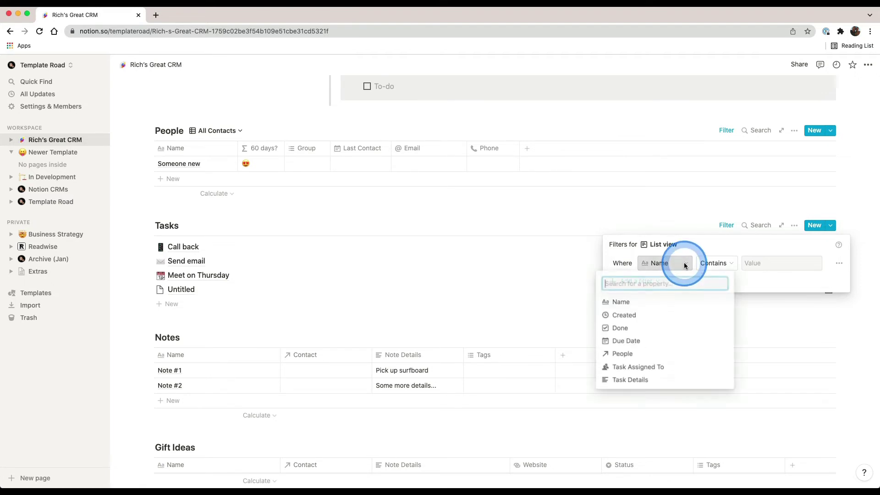
left_click(627, 340)
left_click(723, 270)
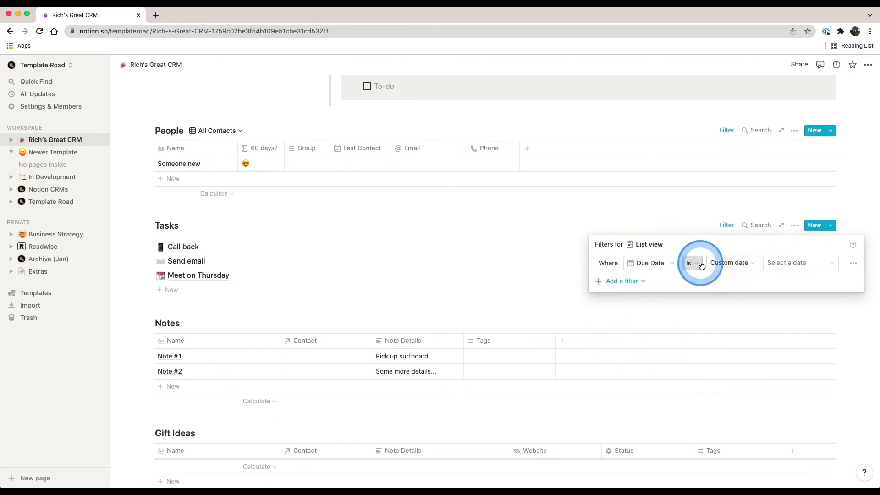
Set the Due Date condition to Is before with one month from now as the cutoff.
left_click(724, 263)
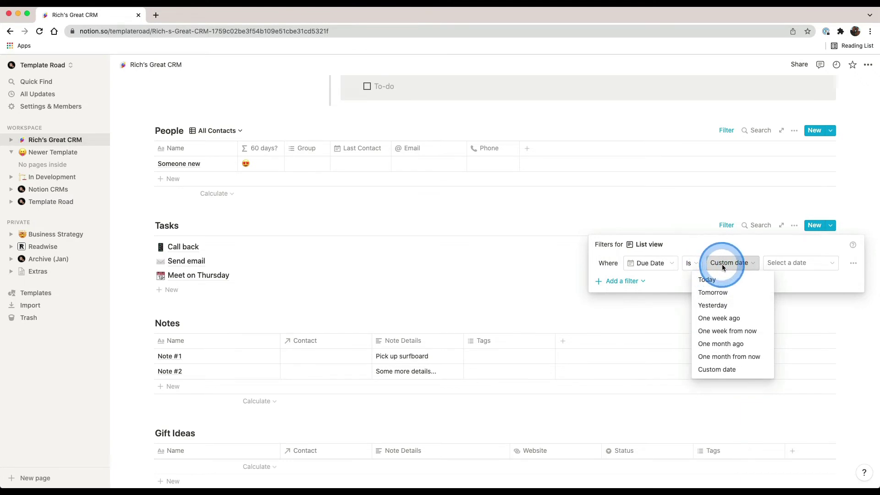
left_click(727, 317)
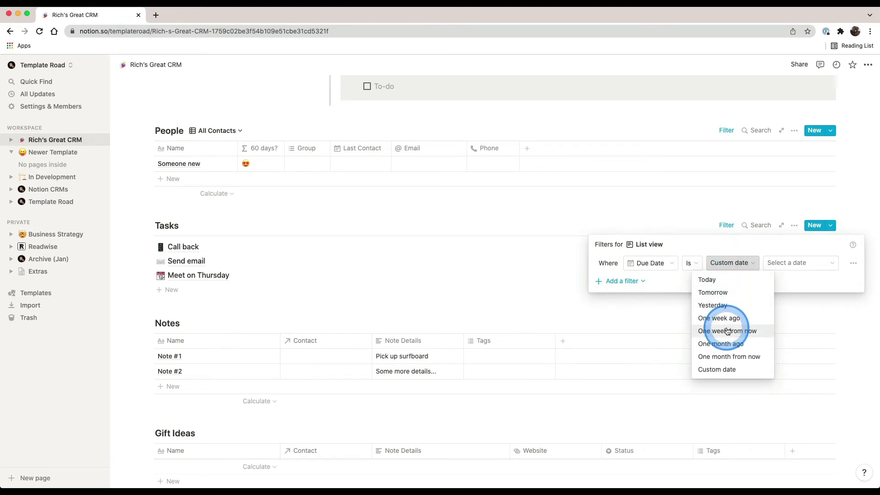
left_click(692, 263)
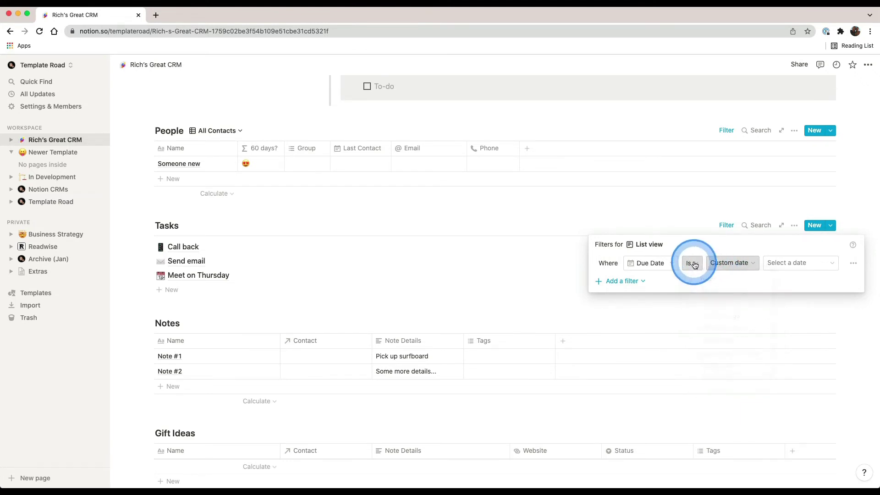
left_click(693, 264)
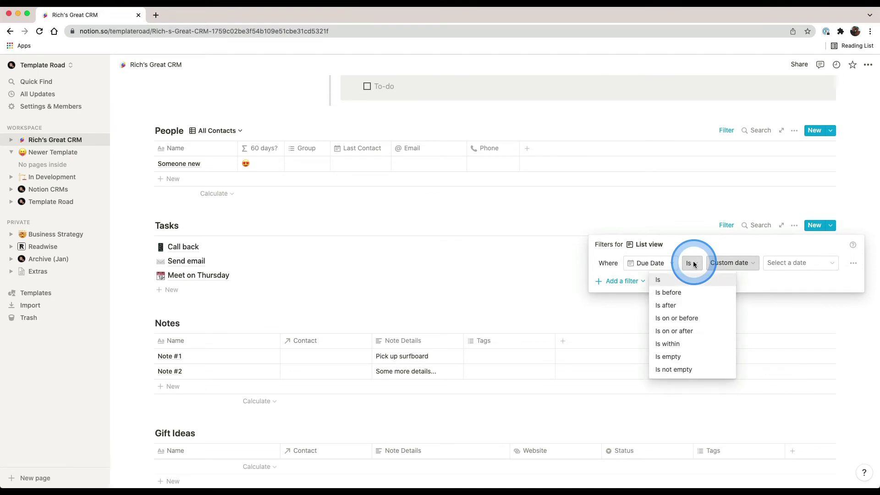
left_click(696, 291)
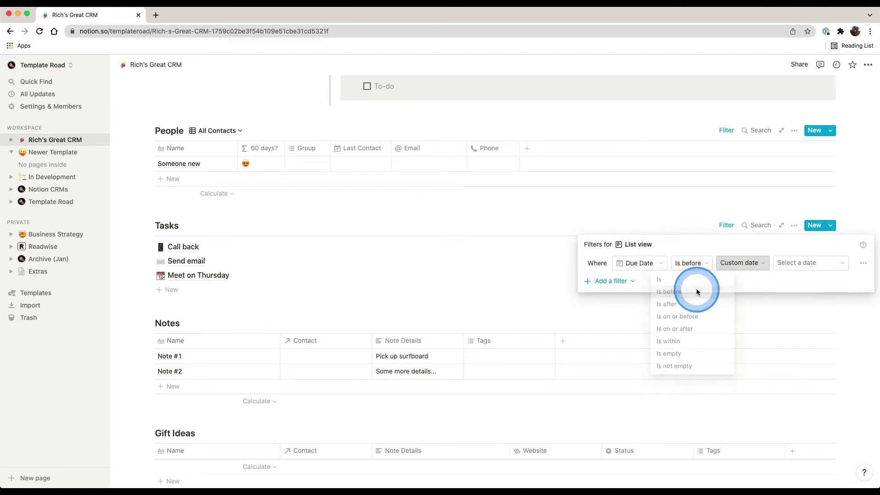
left_click(702, 264)
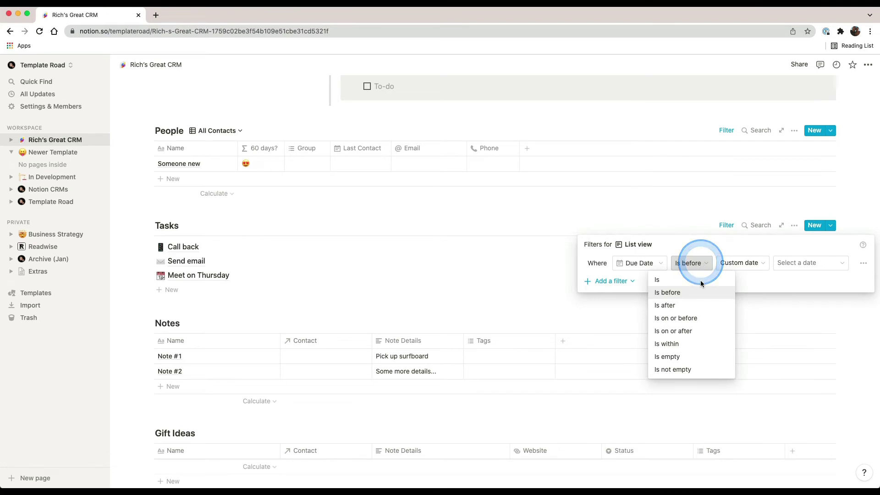
left_click(700, 345)
left_click(748, 264)
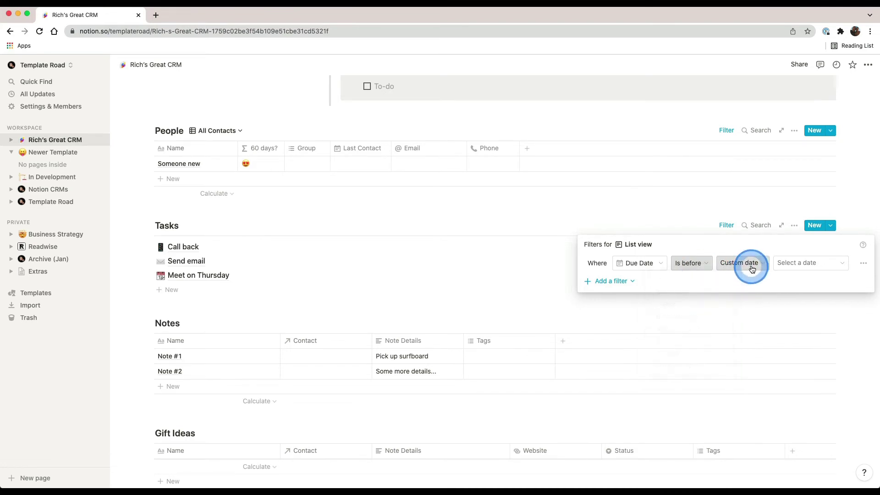
left_click(748, 265)
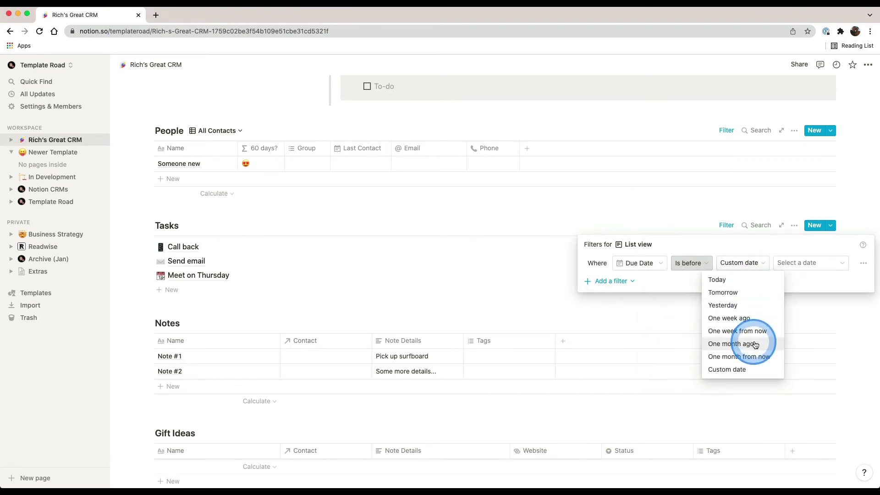
left_click(760, 356)
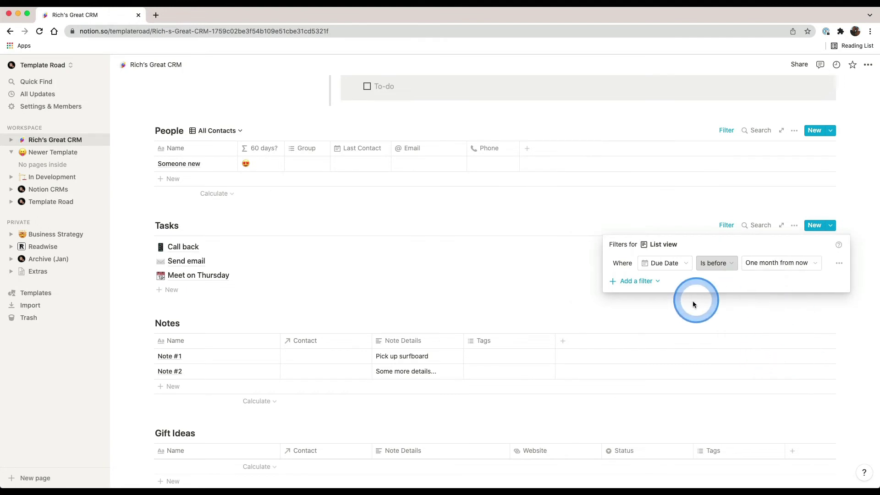
left_click(570, 286)
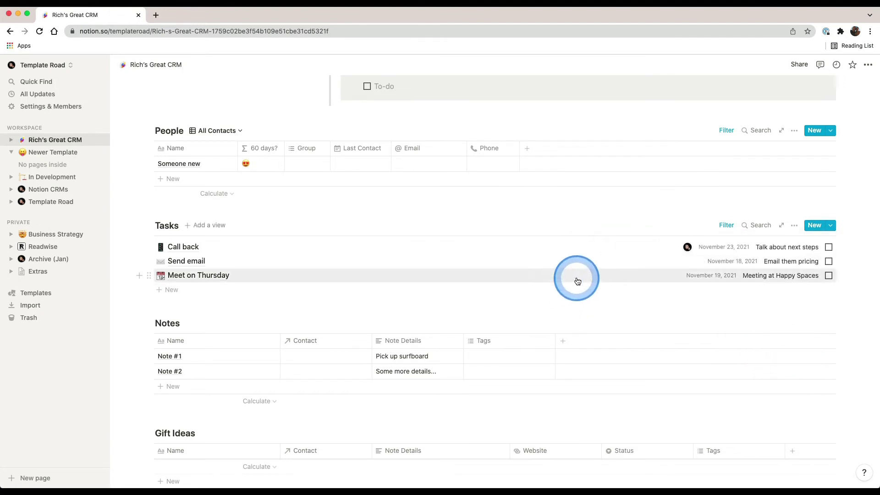
Change the Due Date cutoff to one week from now.
left_click(718, 226)
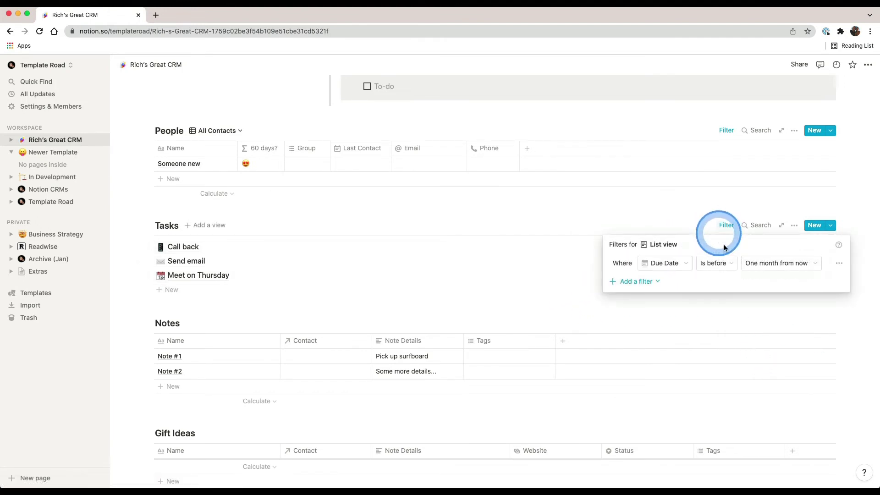
left_click(766, 265)
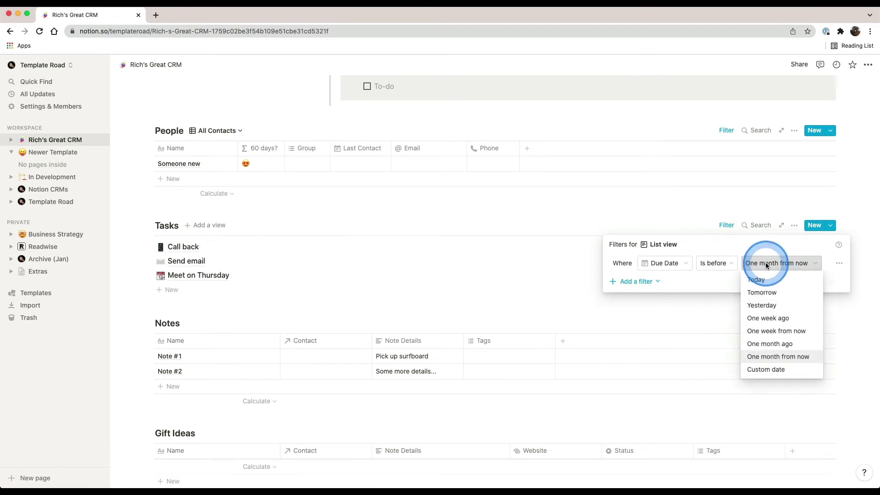
left_click(771, 321)
left_click(769, 330)
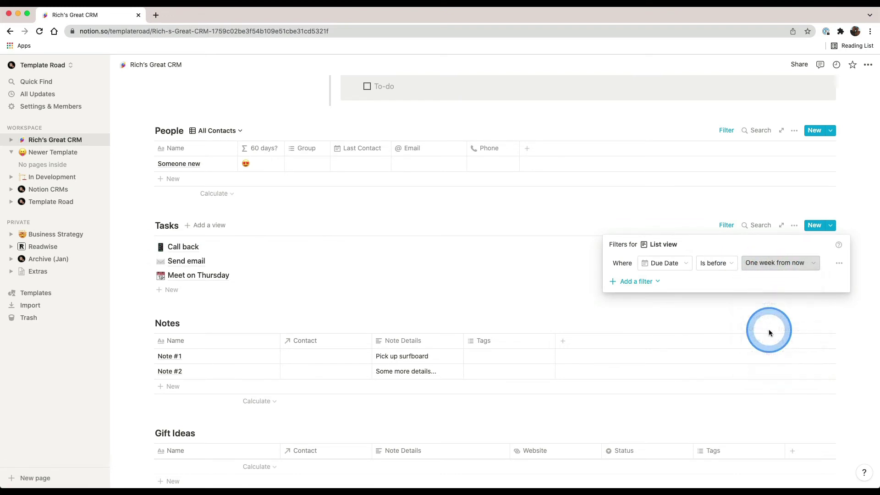
left_click(560, 284)
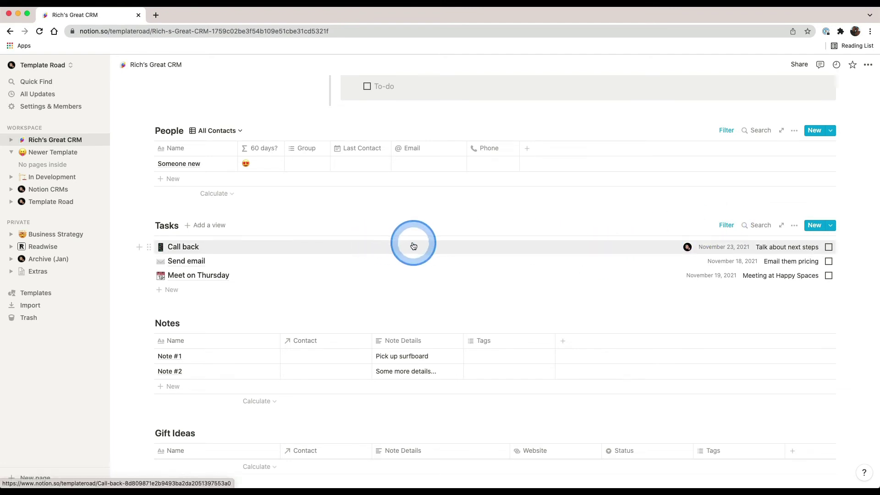
Create a Tasks table view named Tasks This Week.
left_click(212, 228)
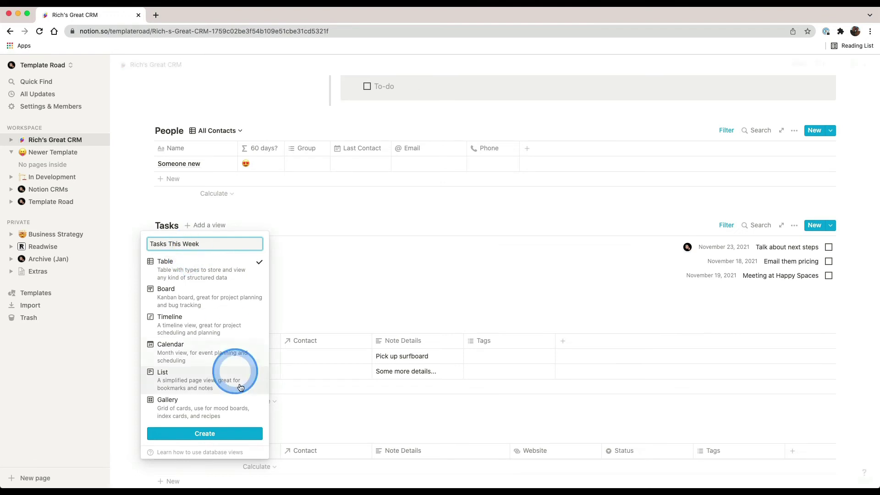
left_click(205, 434)
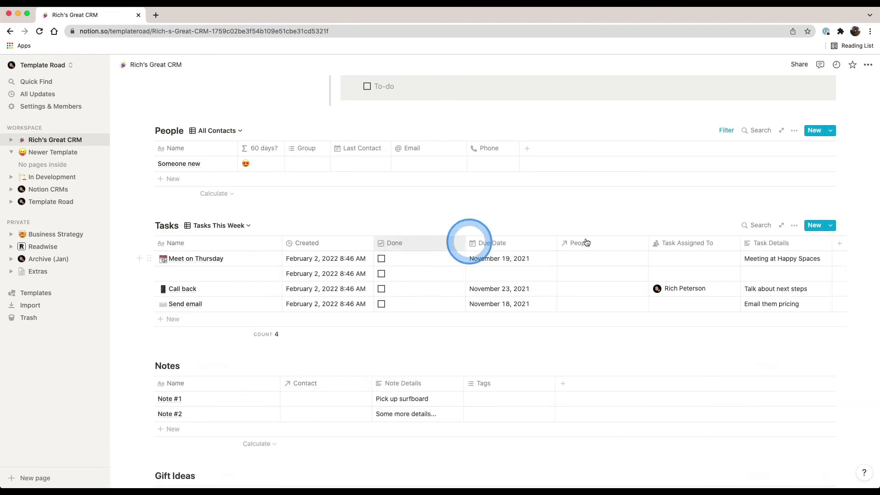
left_click(800, 225)
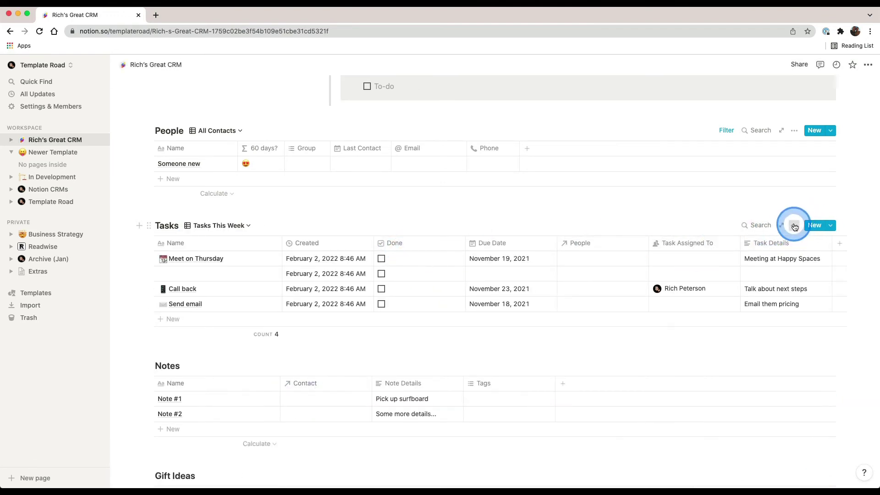
Add a Due Date filter to Tasks This Week: Is on or before, One week from now.
left_click(788, 325)
left_click(629, 311)
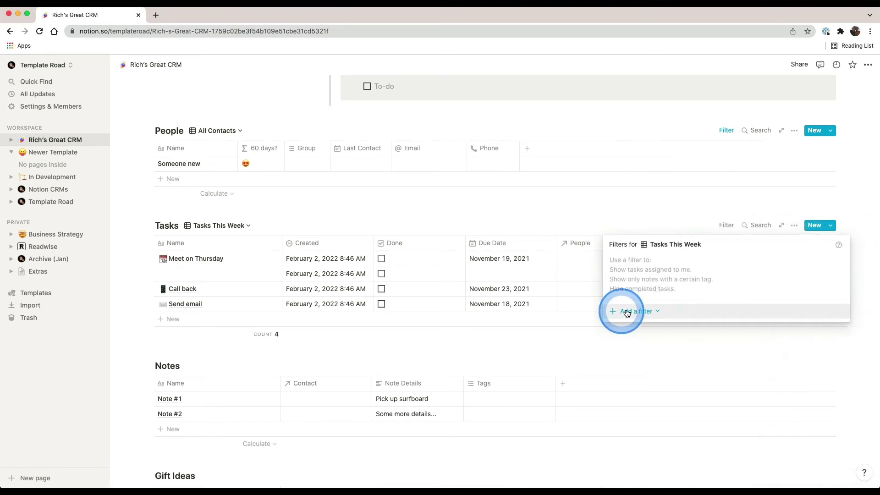
left_click(628, 325)
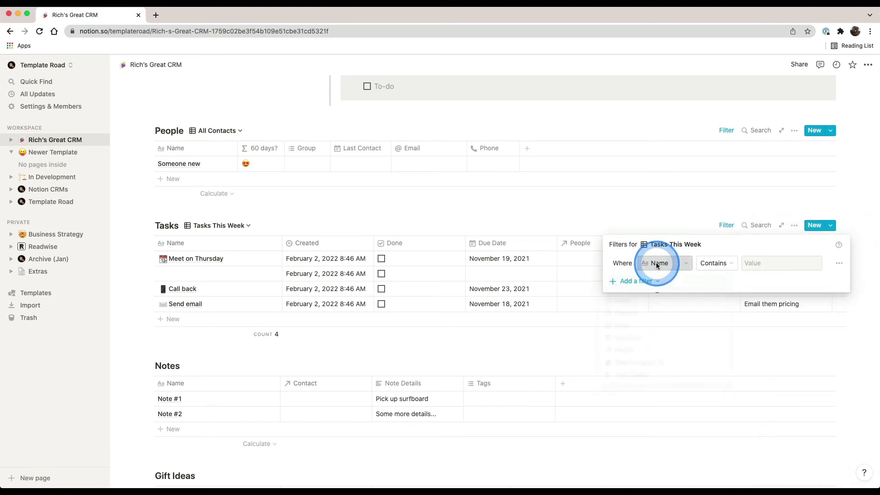
left_click(656, 262)
left_click(638, 340)
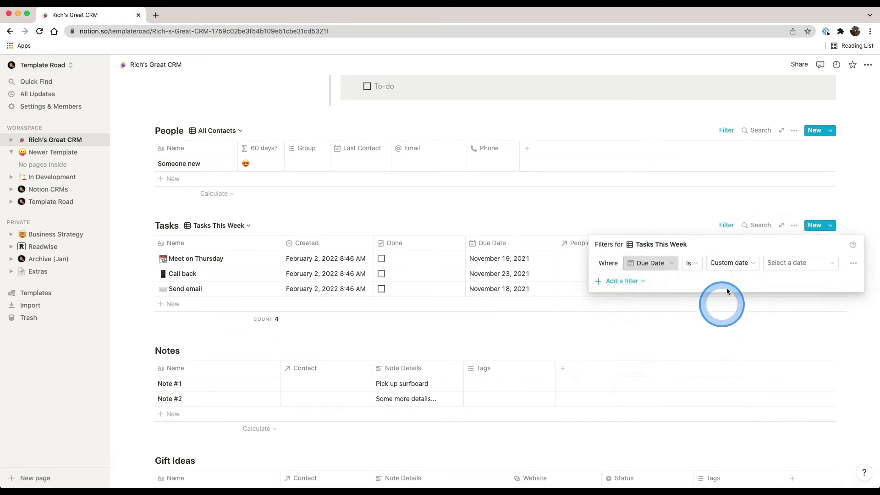
left_click(693, 263)
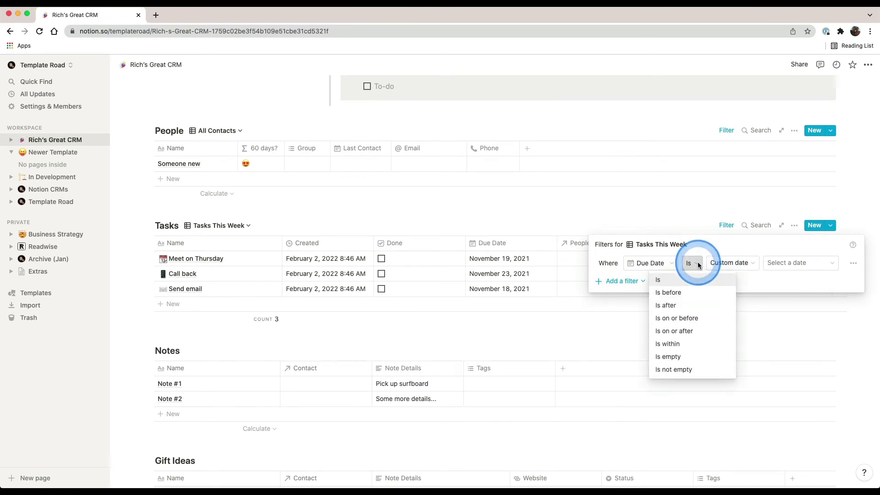
left_click(684, 325)
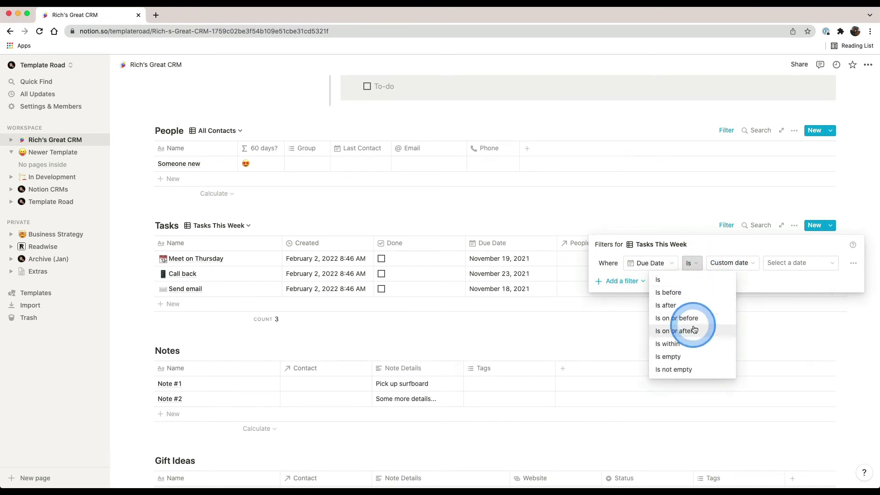
left_click(684, 321)
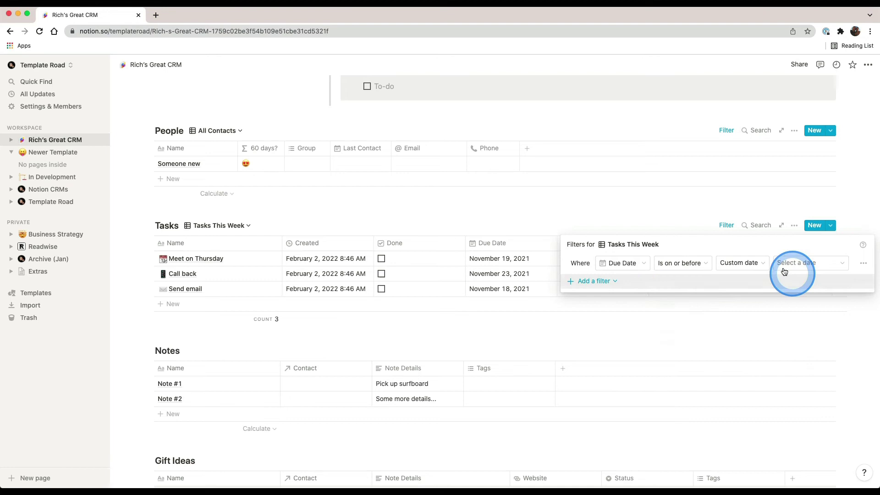
left_click(754, 262)
left_click(750, 331)
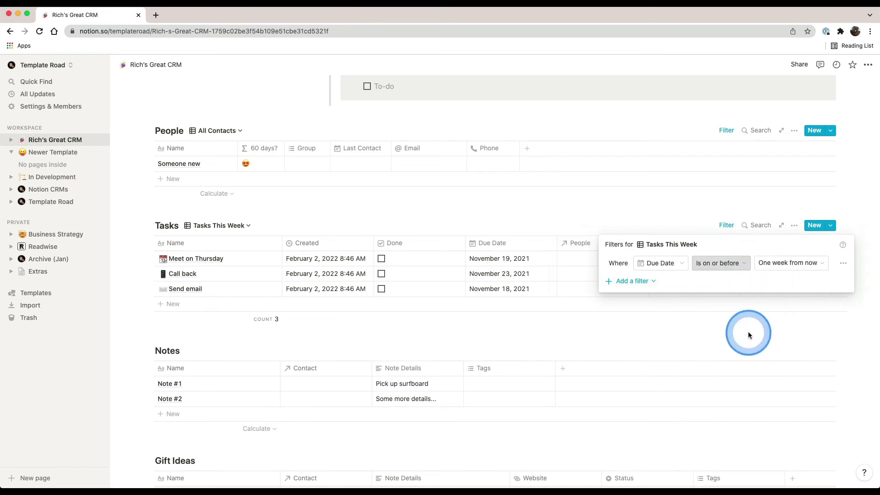
left_click(667, 215)
left_click(657, 209)
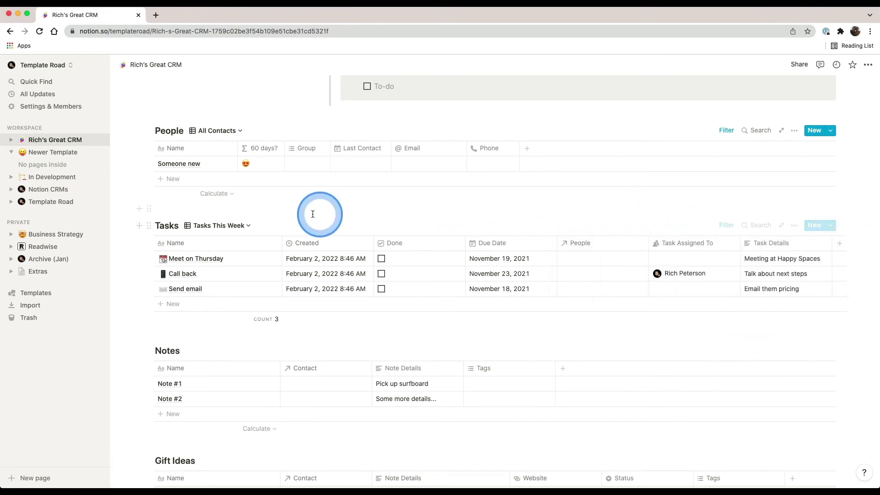
Rename the Tasks database's List view to 'All Tasks'.
left_click(247, 226)
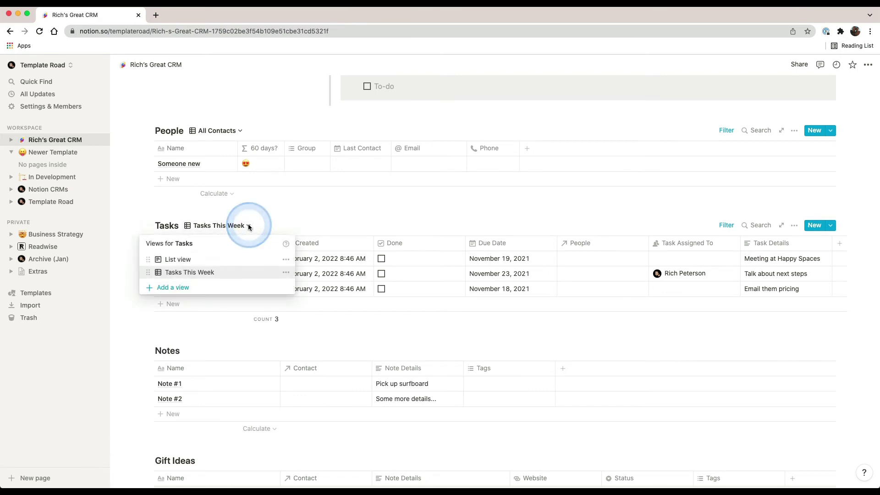
left_click(182, 288)
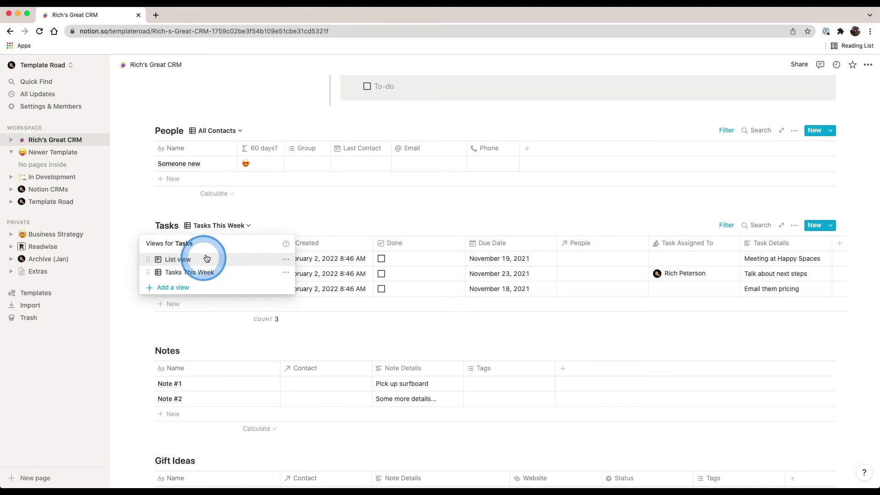
left_click(286, 260)
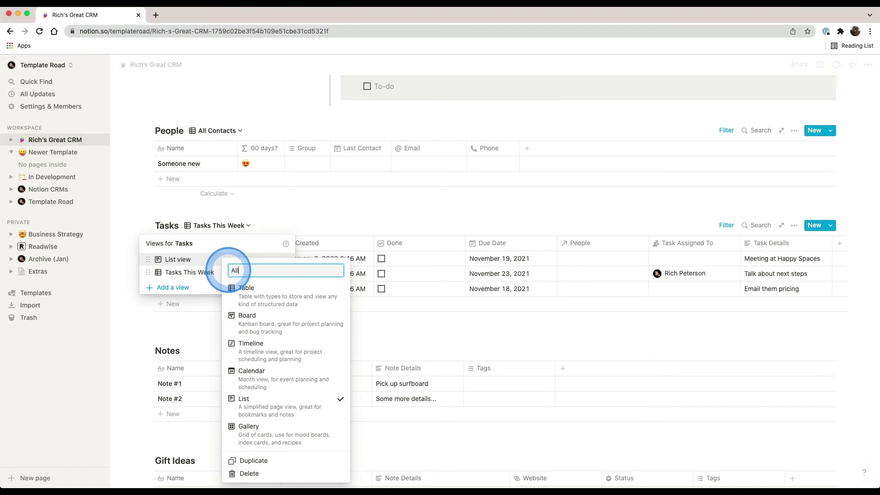
type("All Tasks")
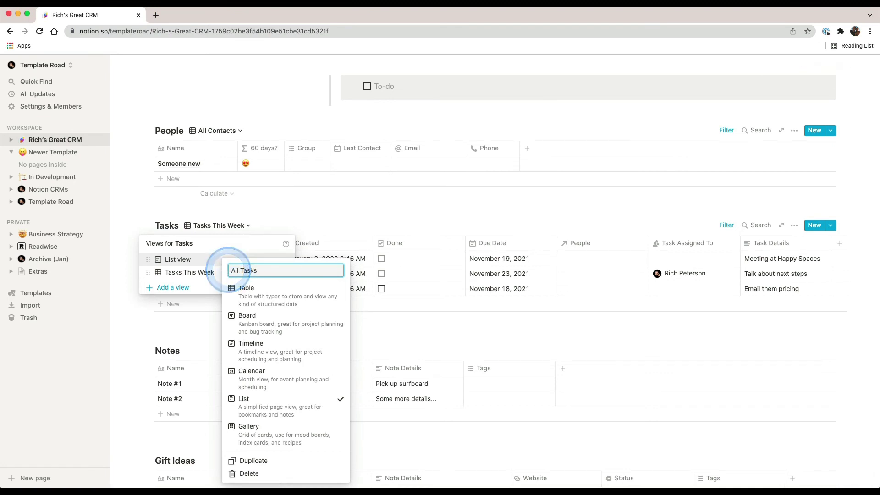
left_click(204, 243)
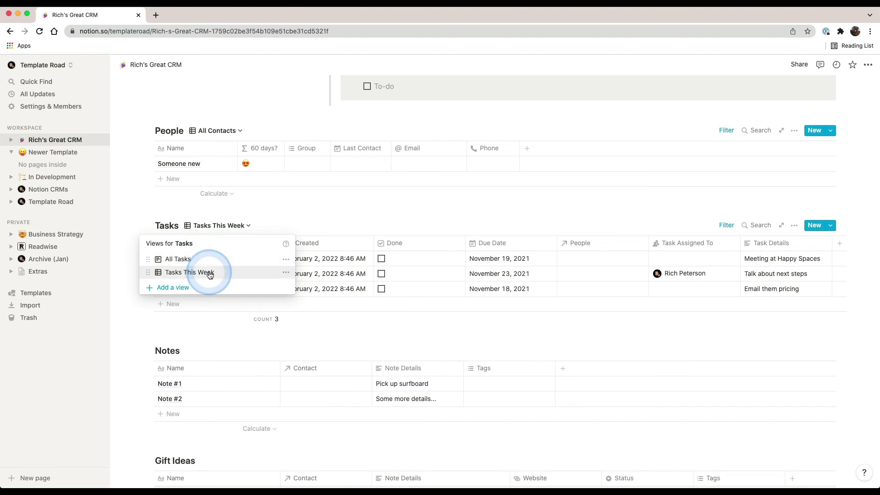
left_click(315, 225)
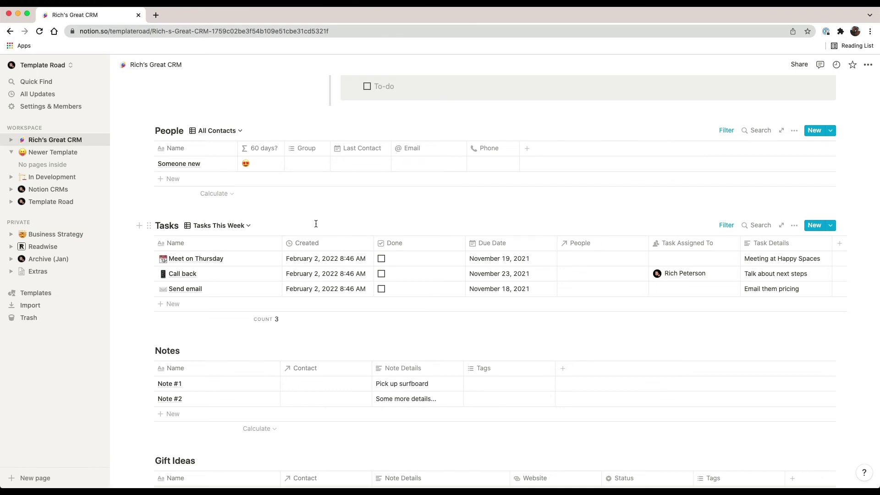
Turn off the Created property in Tasks This Week and place the Done column after Task Details.
left_click(316, 224)
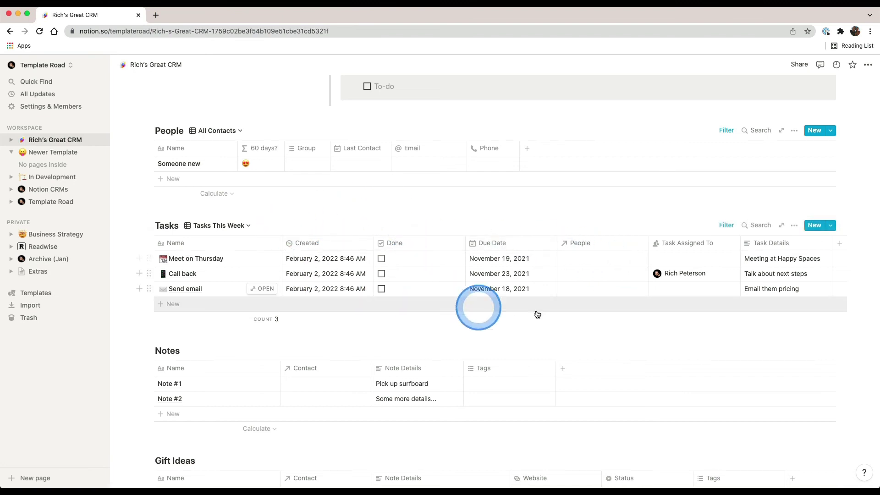
mouse_move(581, 316)
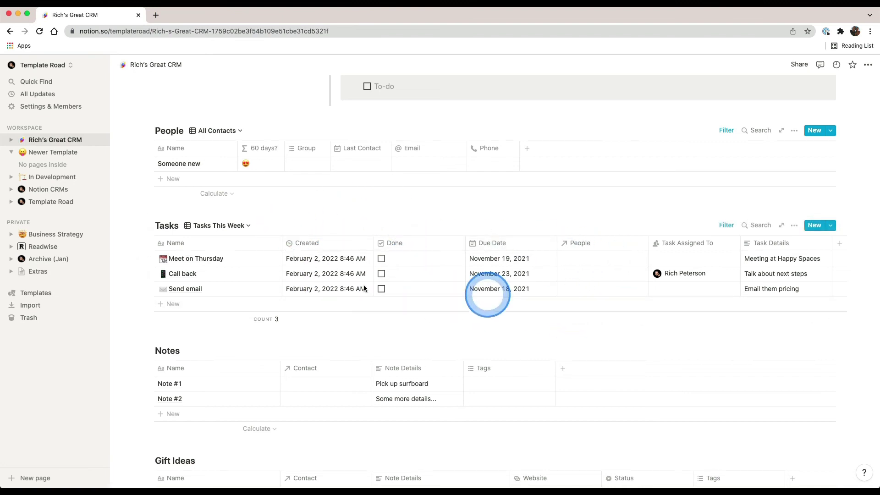
left_click(794, 228)
left_click(781, 296)
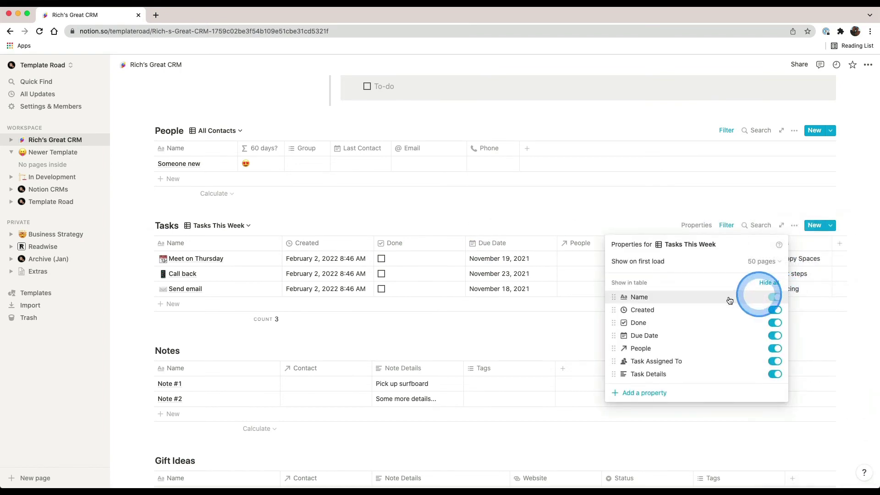
left_click(774, 310)
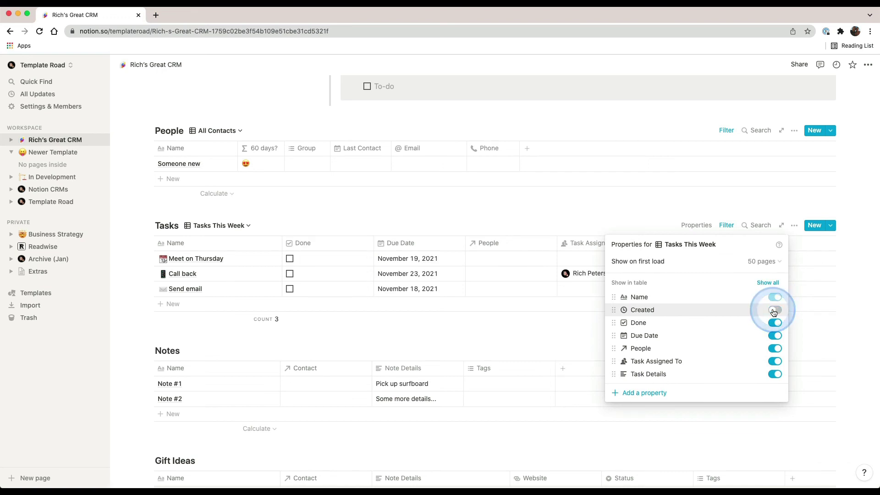
left_click(539, 205)
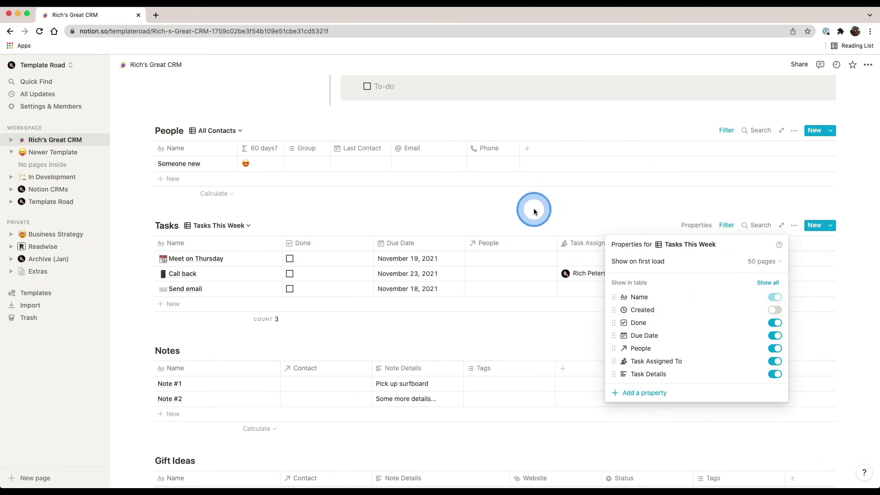
left_click_drag(319, 246, 716, 247)
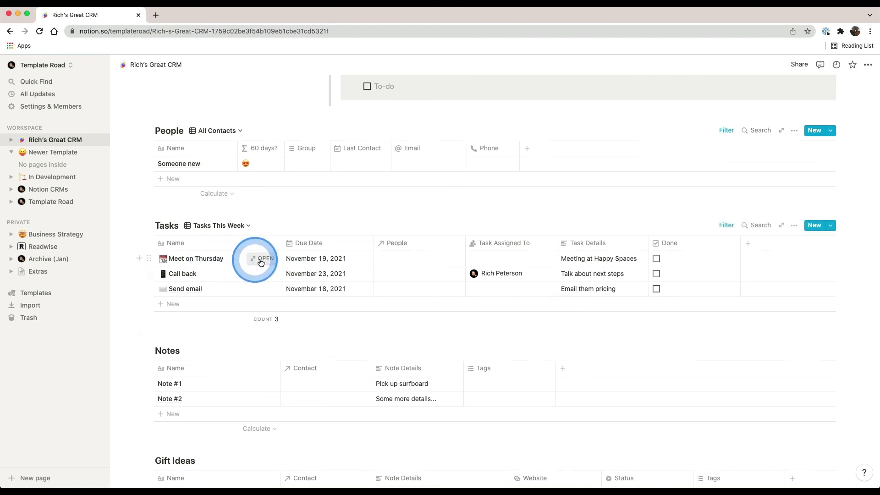
Delete the Task Assigned To property via the Meet on Thursday task page.
left_click(260, 262)
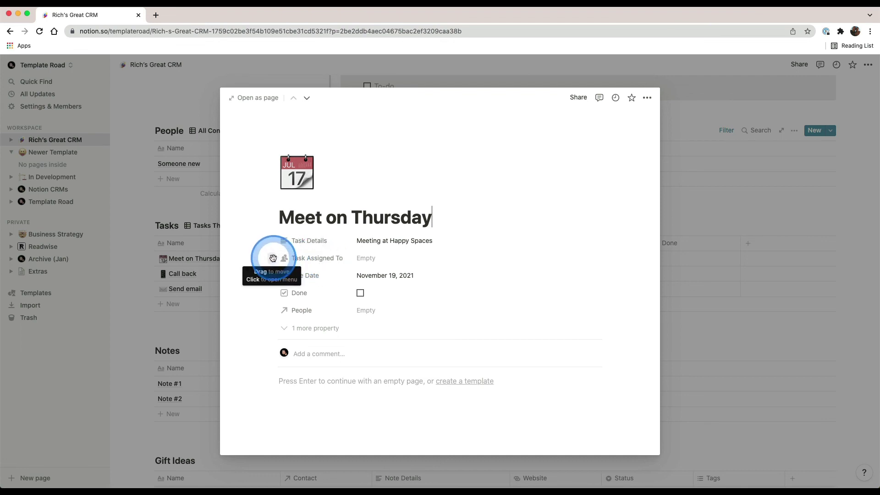
left_click(273, 258)
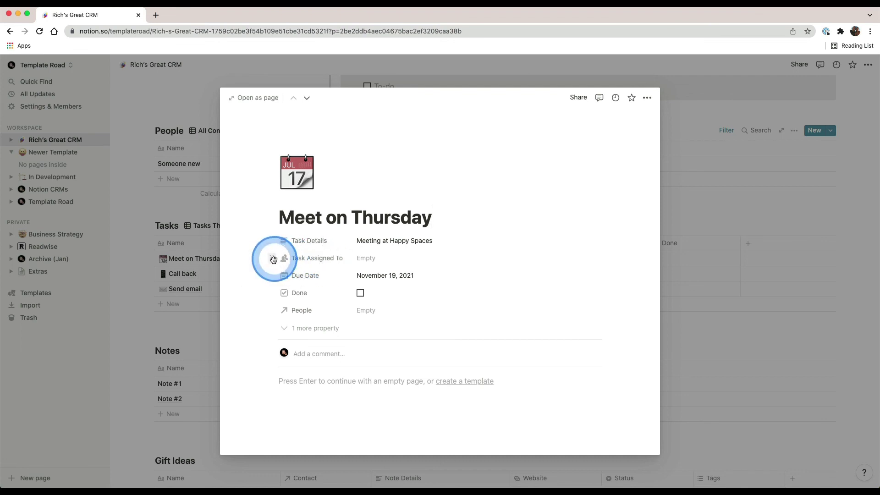
left_click(284, 309)
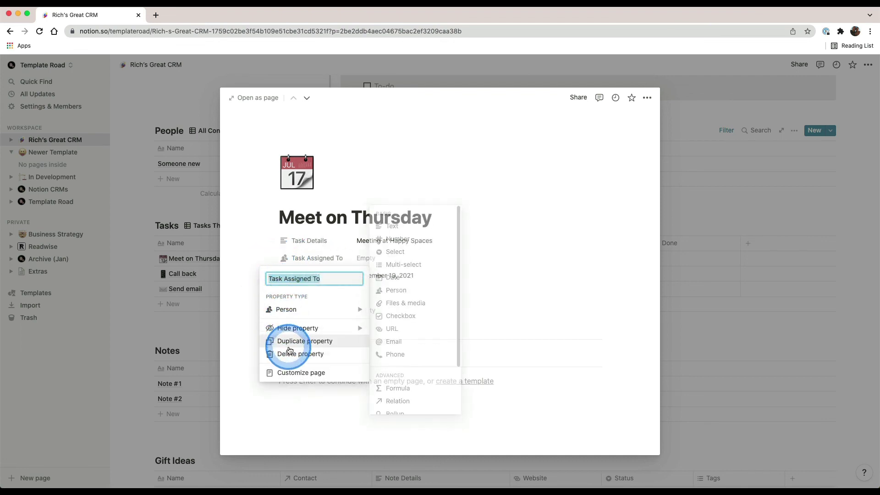
left_click(289, 355)
left_click(438, 279)
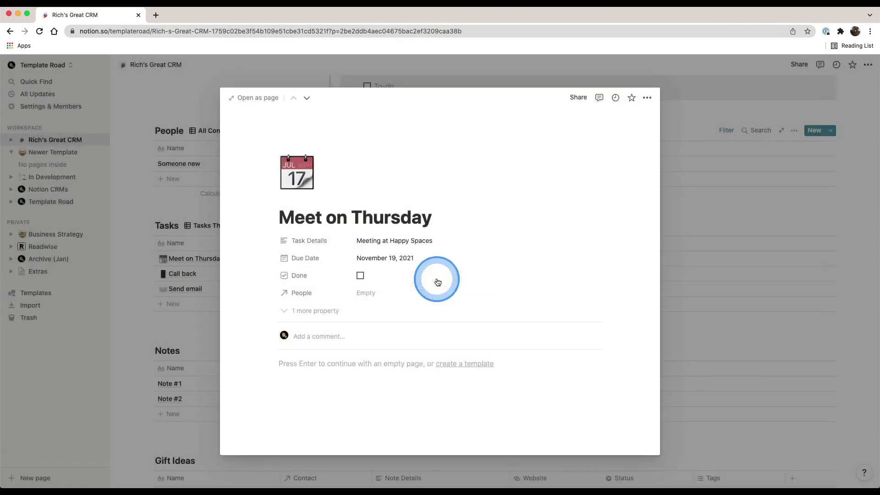
left_click(709, 335)
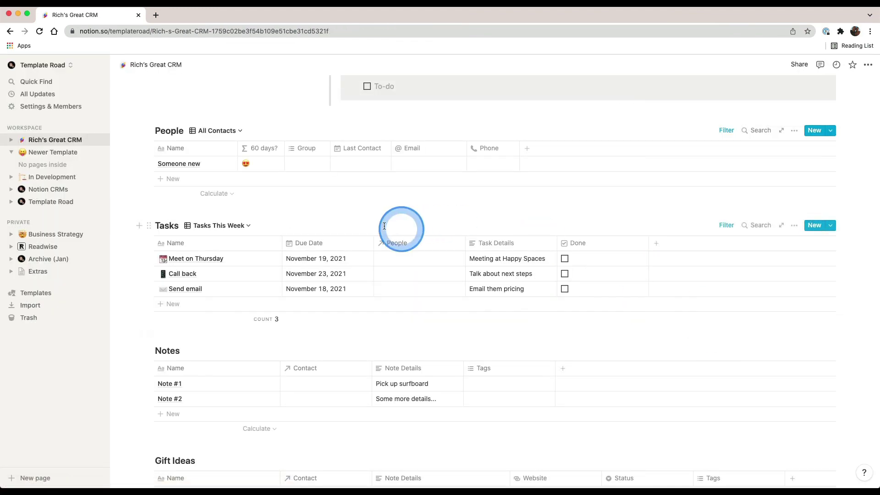
left_click(433, 309)
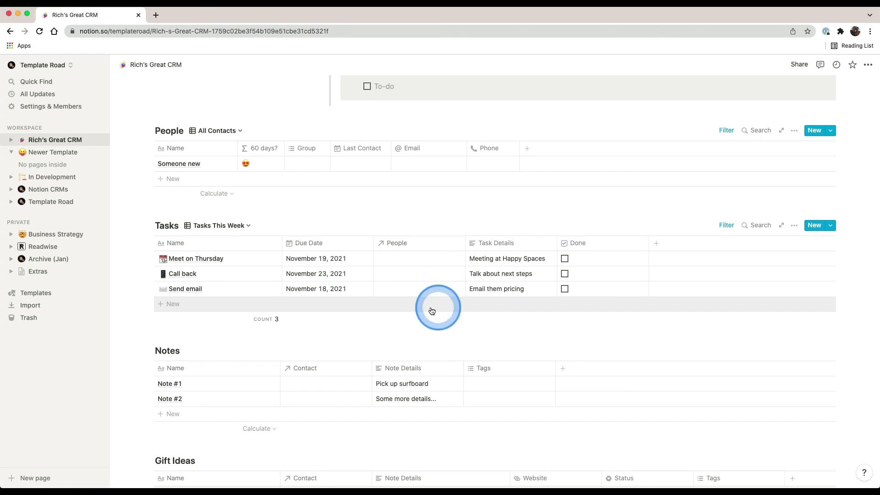
left_click(413, 331)
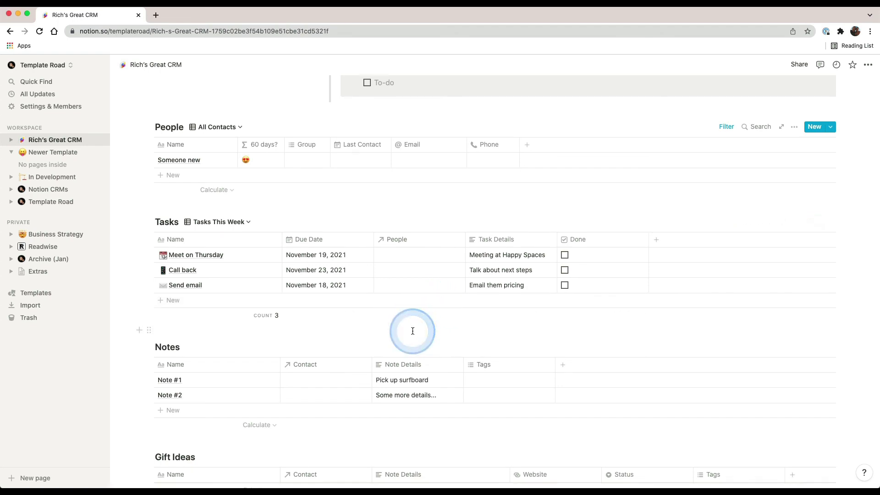
scroll(411, 330, "down", 1)
scroll(412, 330, "up", 5)
left_click(403, 335)
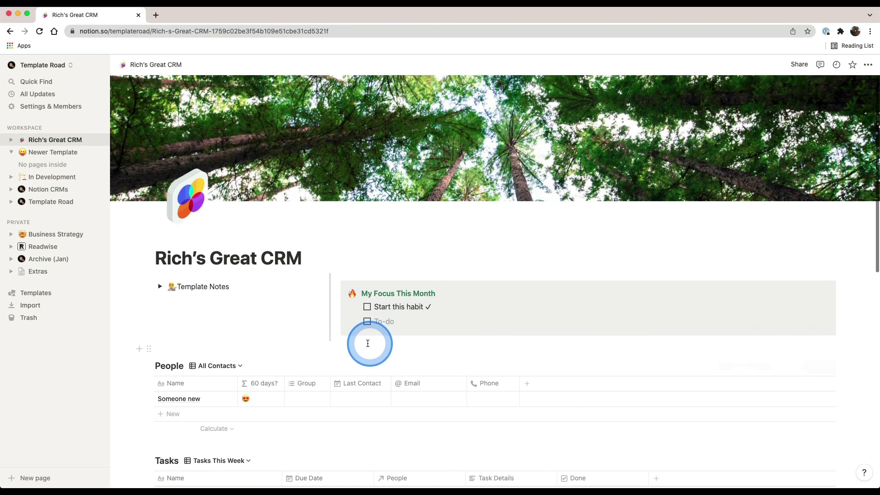
scroll(385, 339, "down", 3)
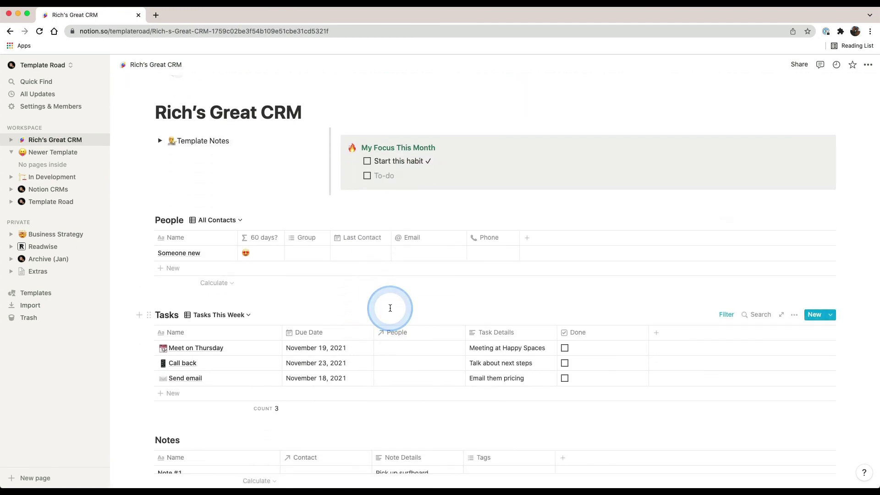
left_click(404, 299)
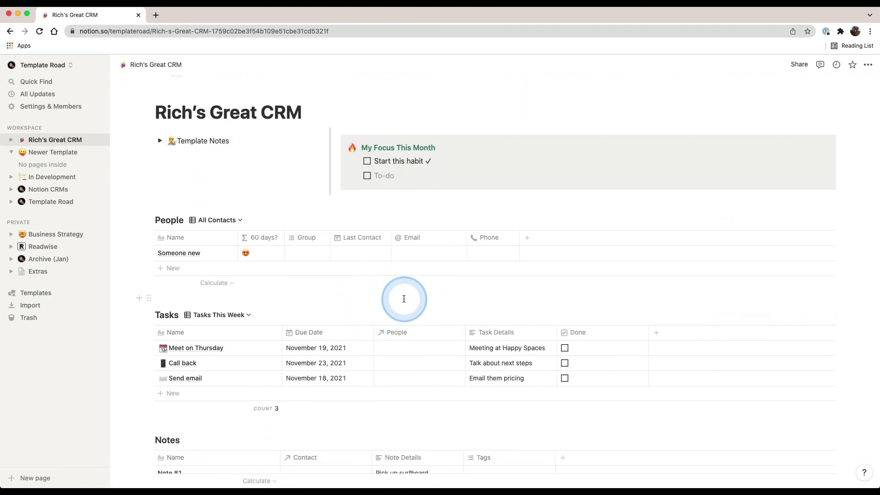
left_click(414, 291)
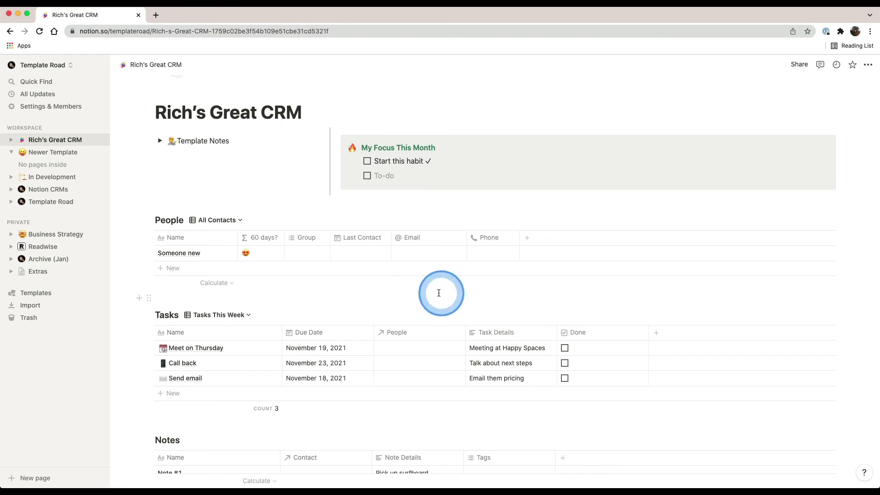
scroll(414, 291, "up", 3)
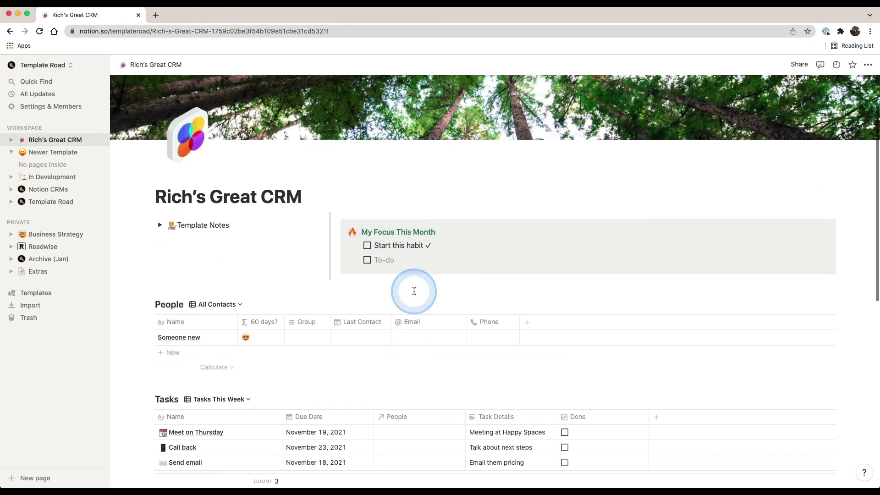